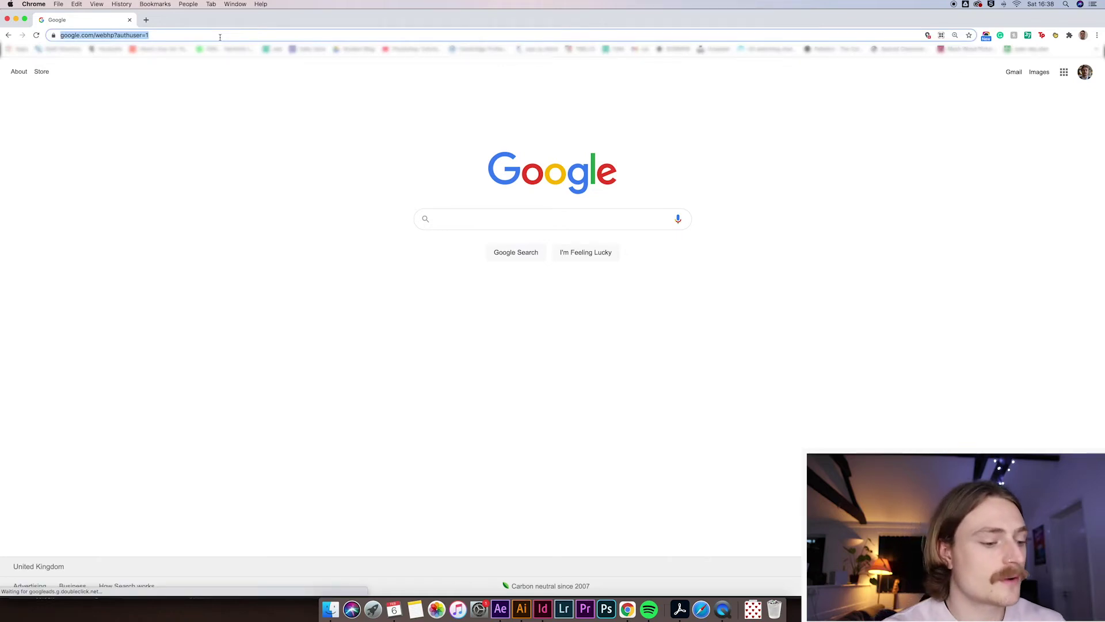
- Search Chrome for 'spotify for artists' and open the 'Spotify for Artists: Home' result
type("spotify")
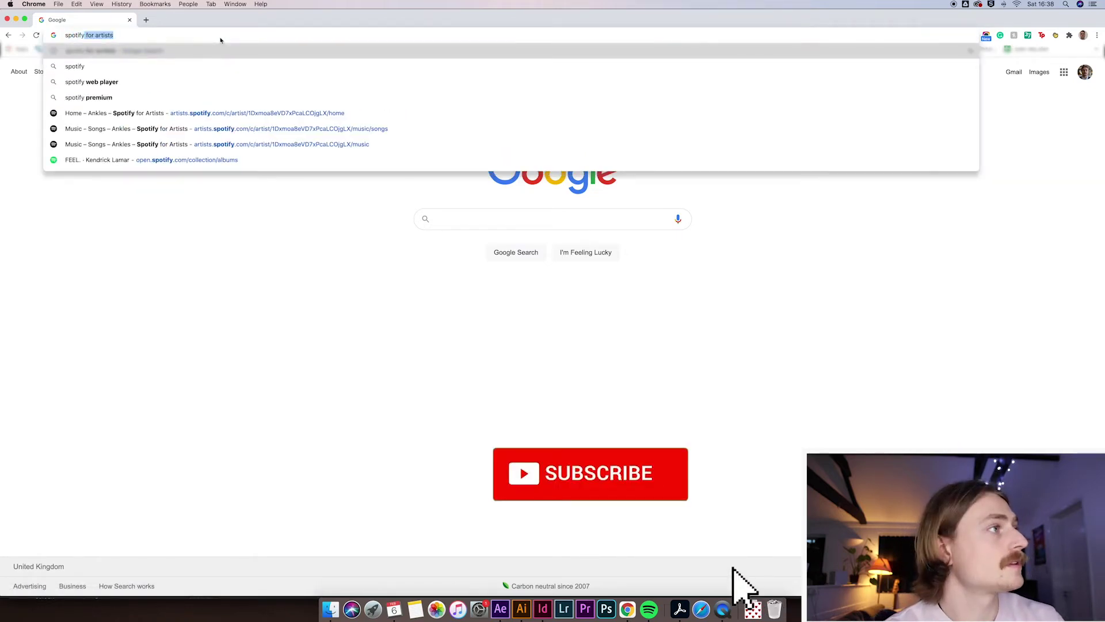
key("Return")
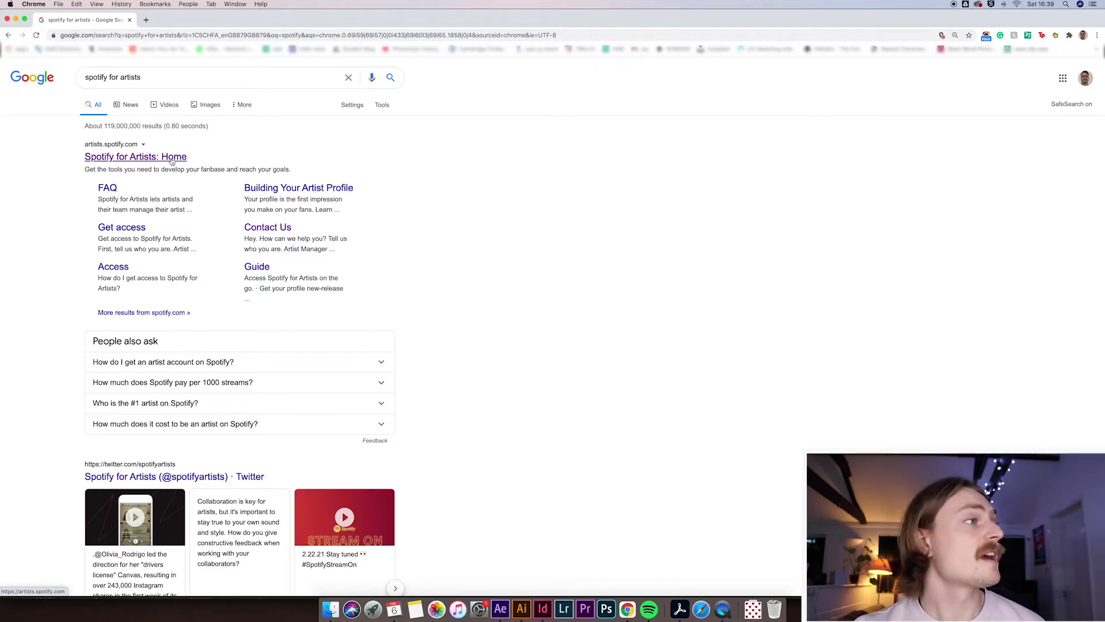
left_click(172, 159)
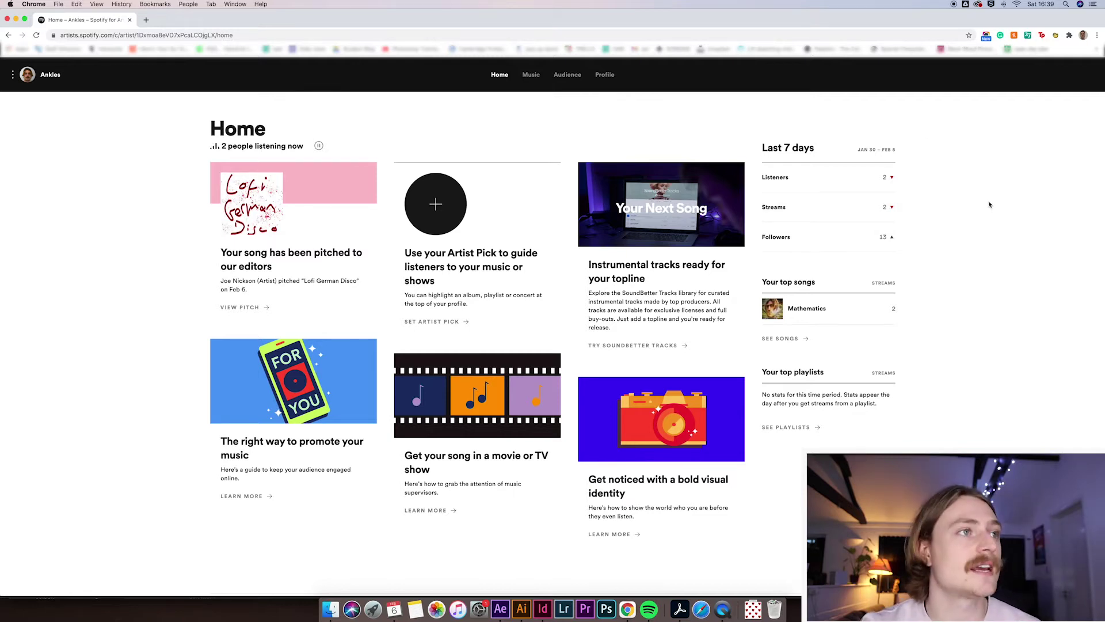
- Browse Music's Releases, Playlists and Upcoming views, then Audience, ending on the Ankles Profile
left_click(531, 76)
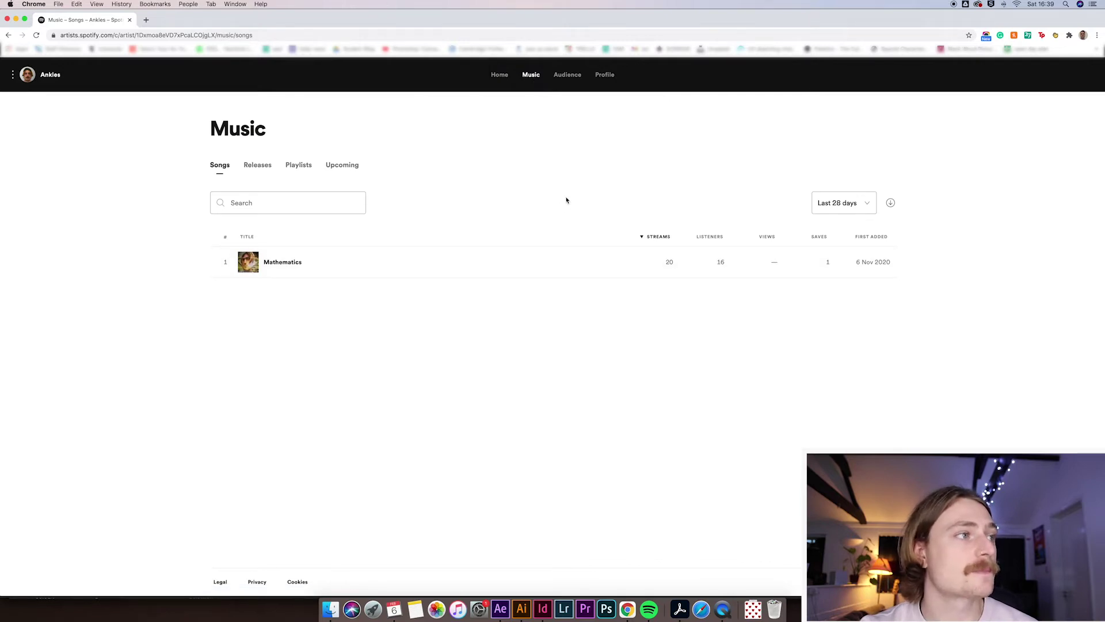
left_click(258, 167)
left_click(298, 165)
left_click(342, 166)
left_click(565, 75)
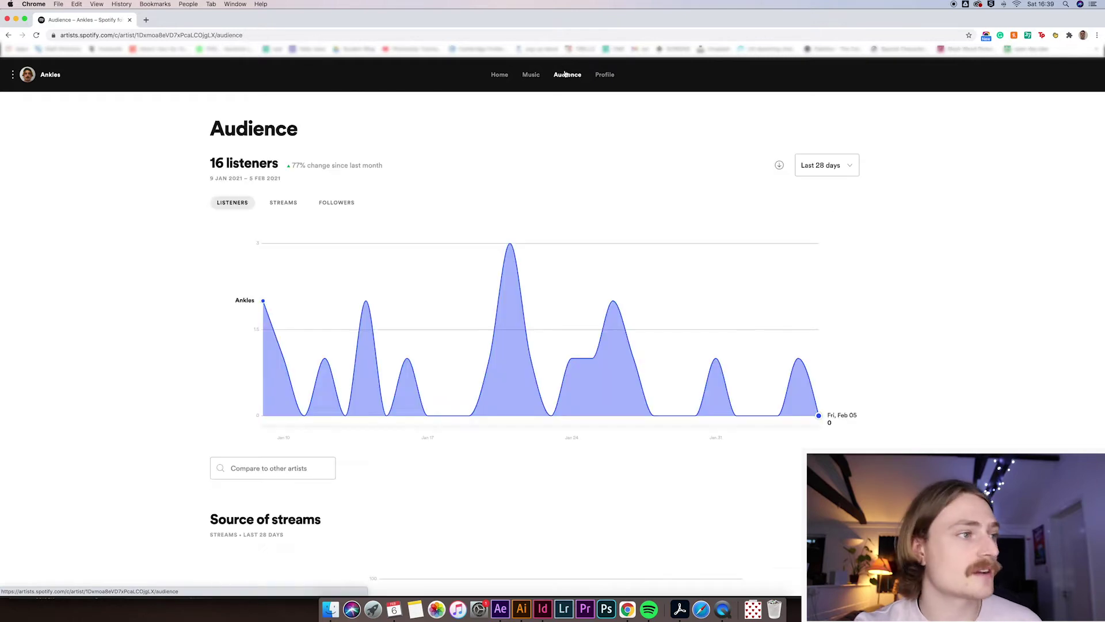
left_click(604, 76)
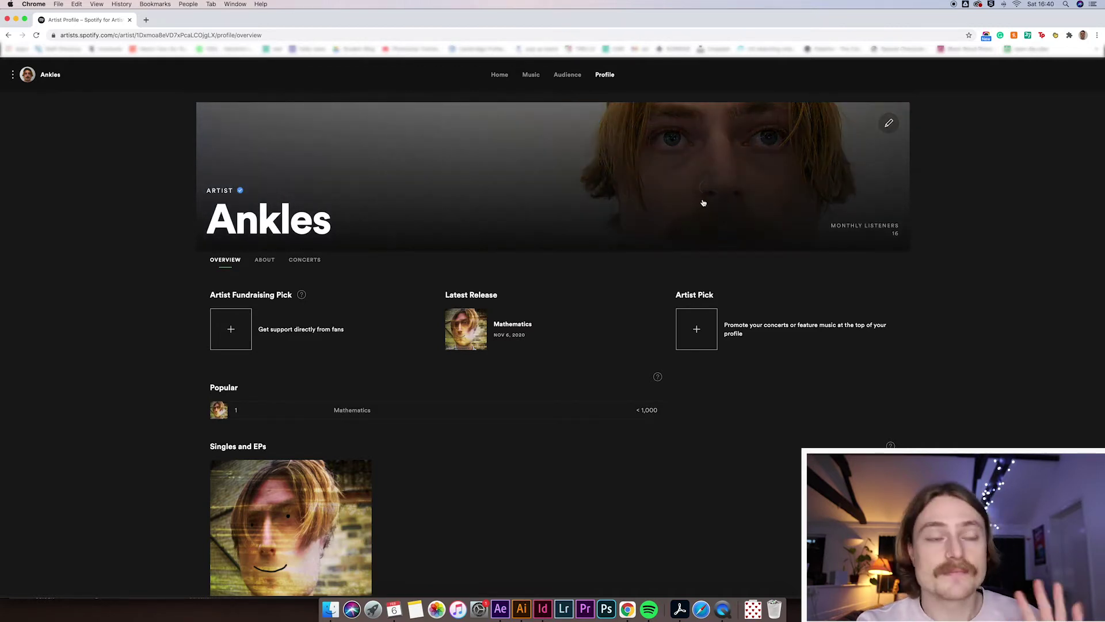
- Scroll the Ankles profile and open the header banner's pencil editor for header and avatar images
scroll(1012, 248, "down", 1)
scroll(1013, 247, "down", 4)
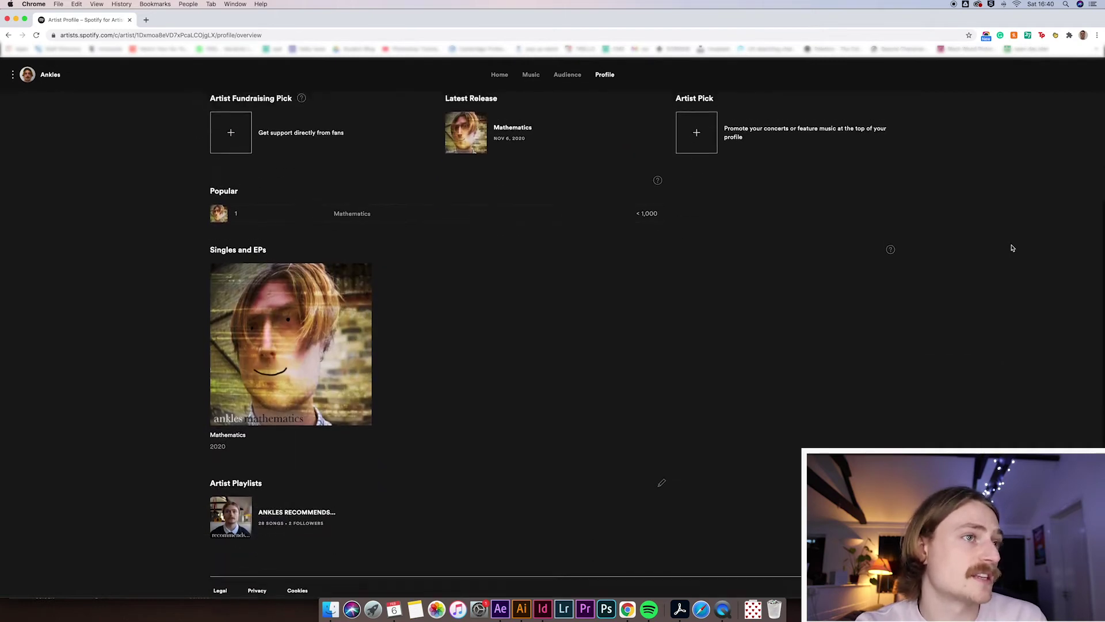
scroll(1010, 247, "up", 5)
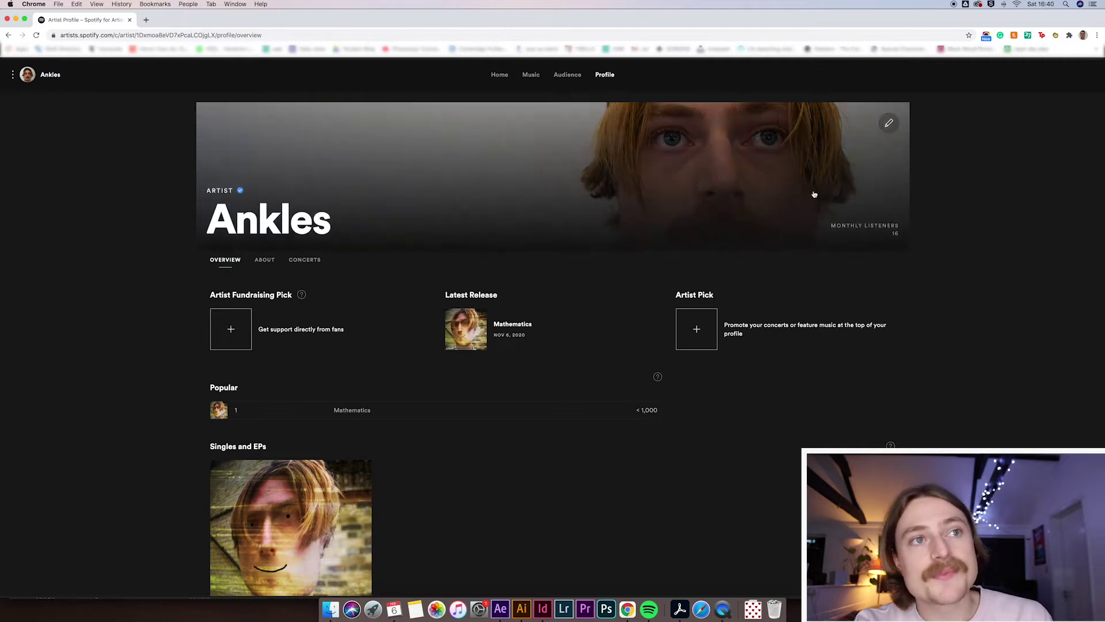
left_click(889, 124)
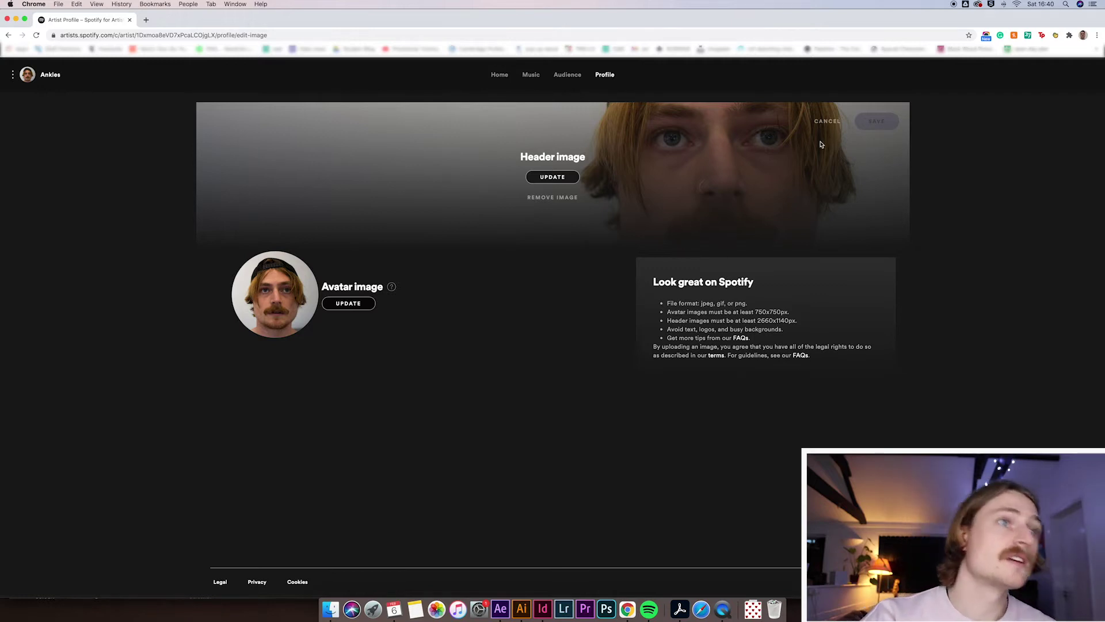
- Cancel the header image editor without saving any changes
left_click(829, 122)
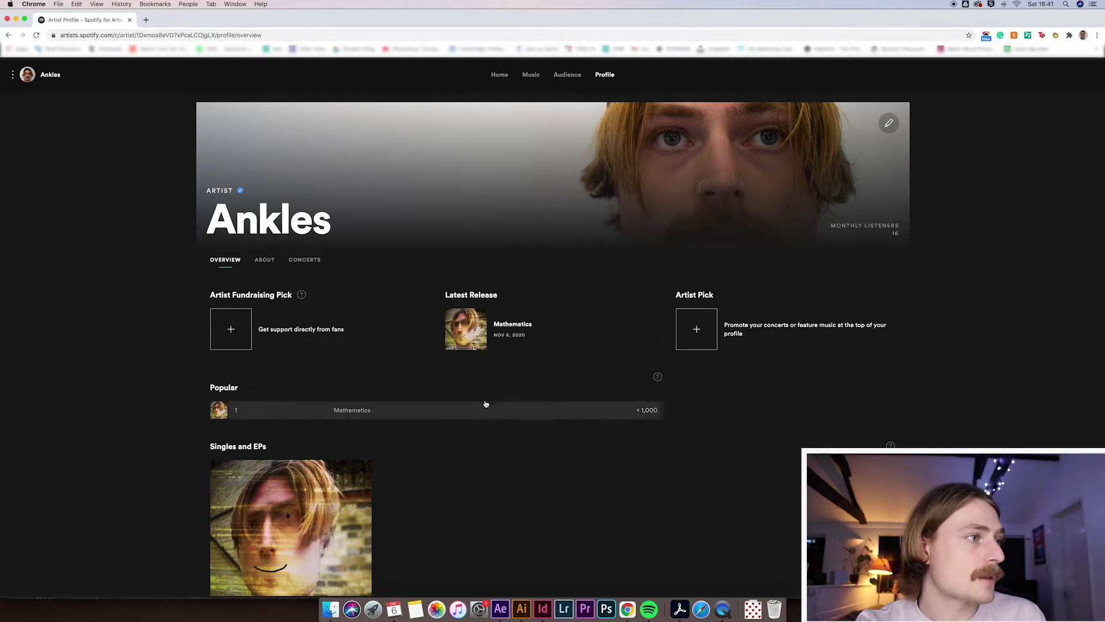
scroll(489, 400, "down", 2)
scroll(488, 402, "down", 1)
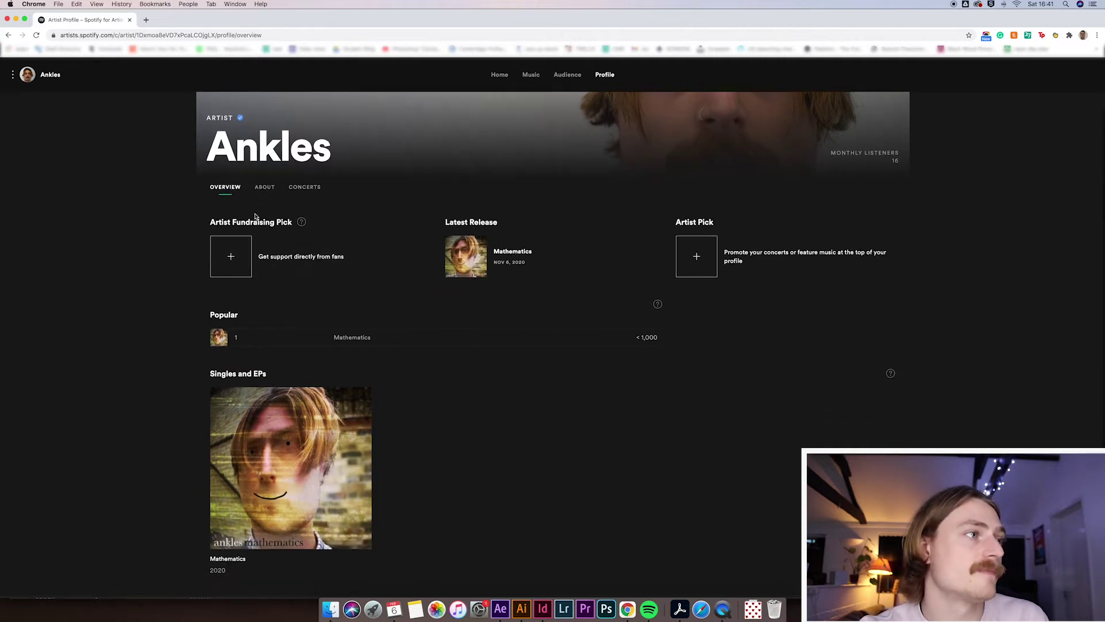
scroll(264, 202, "down", 1)
left_click(274, 181)
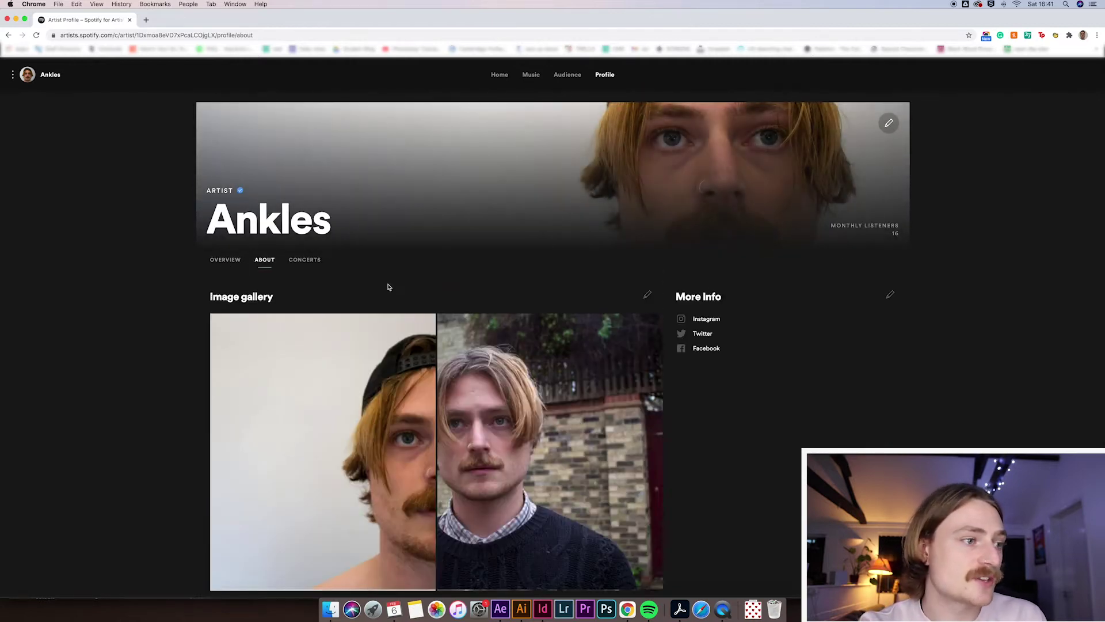
scroll(866, 372, "down", 4)
scroll(866, 372, "down", 3)
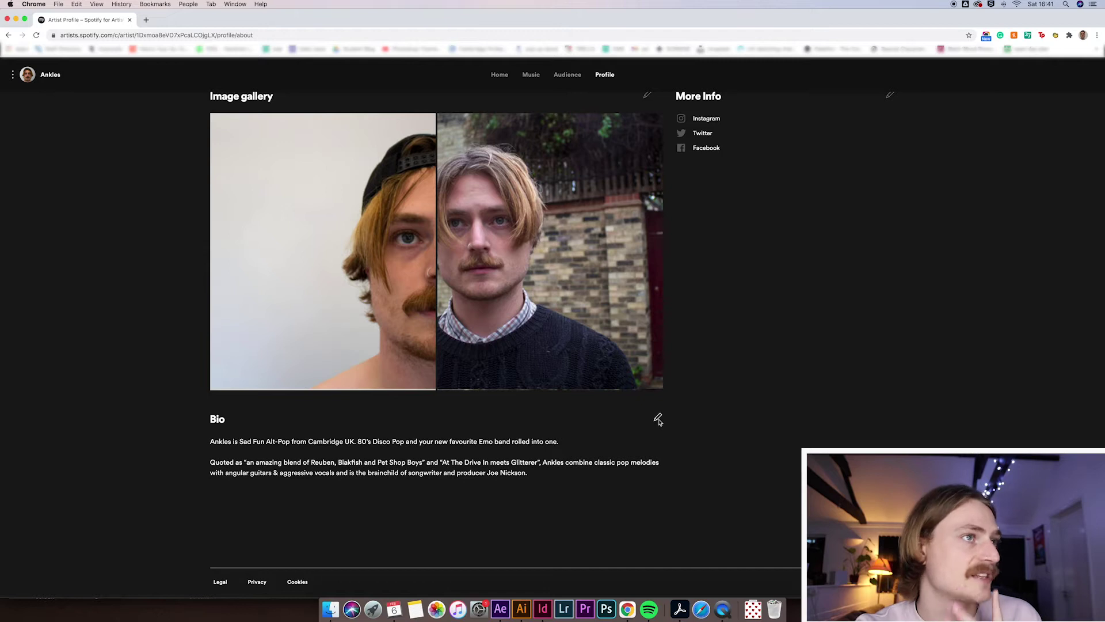
scroll(758, 380, "up", 5)
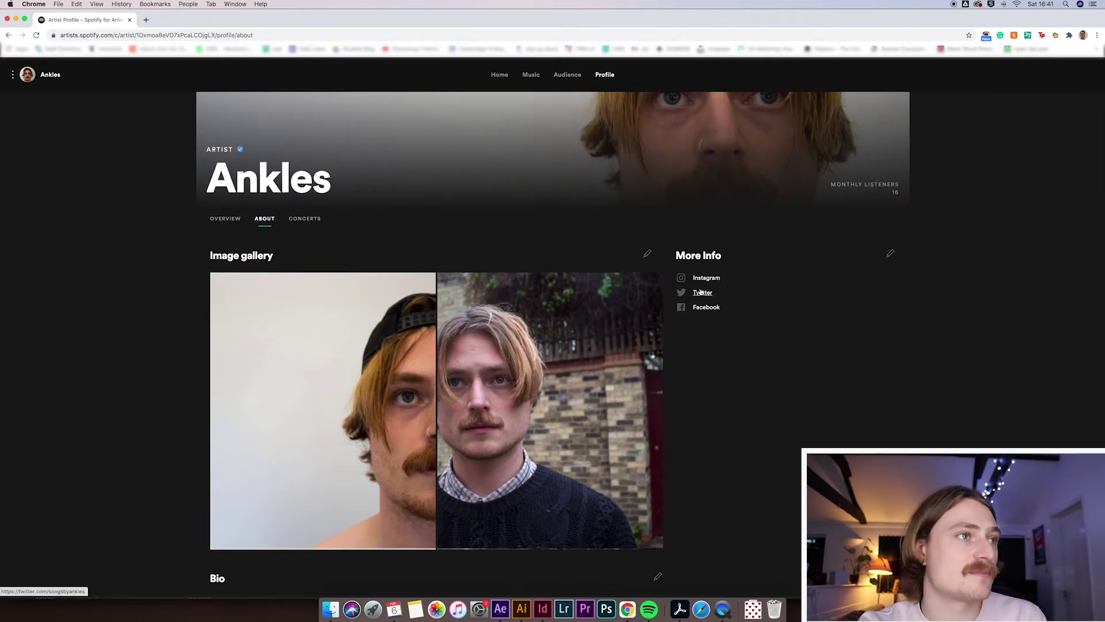
scroll(714, 219, "up", 2)
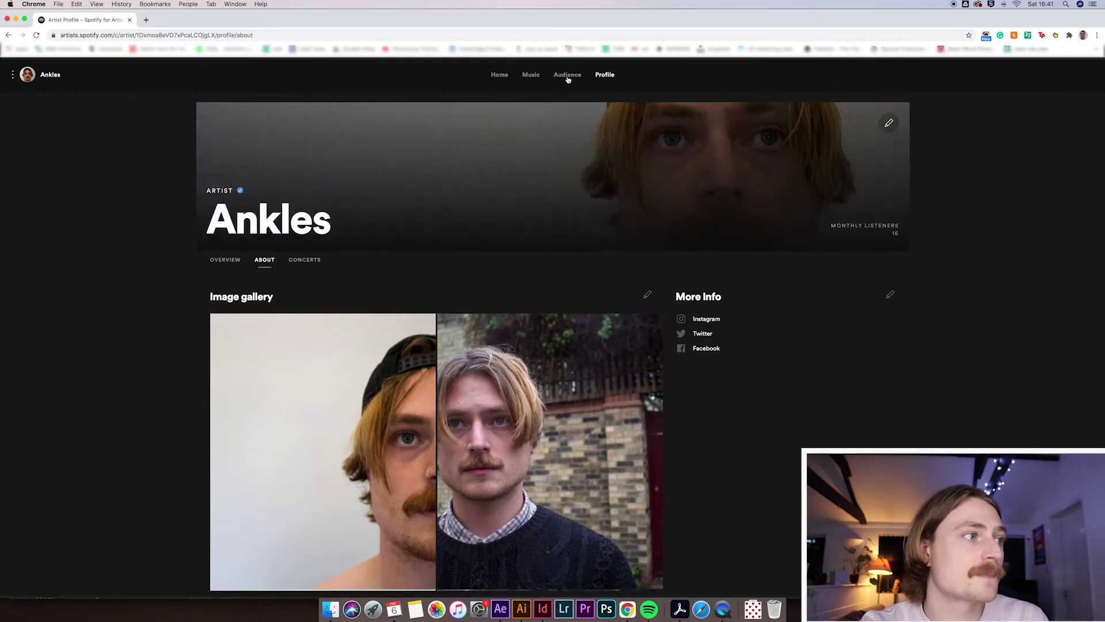
left_click(295, 260)
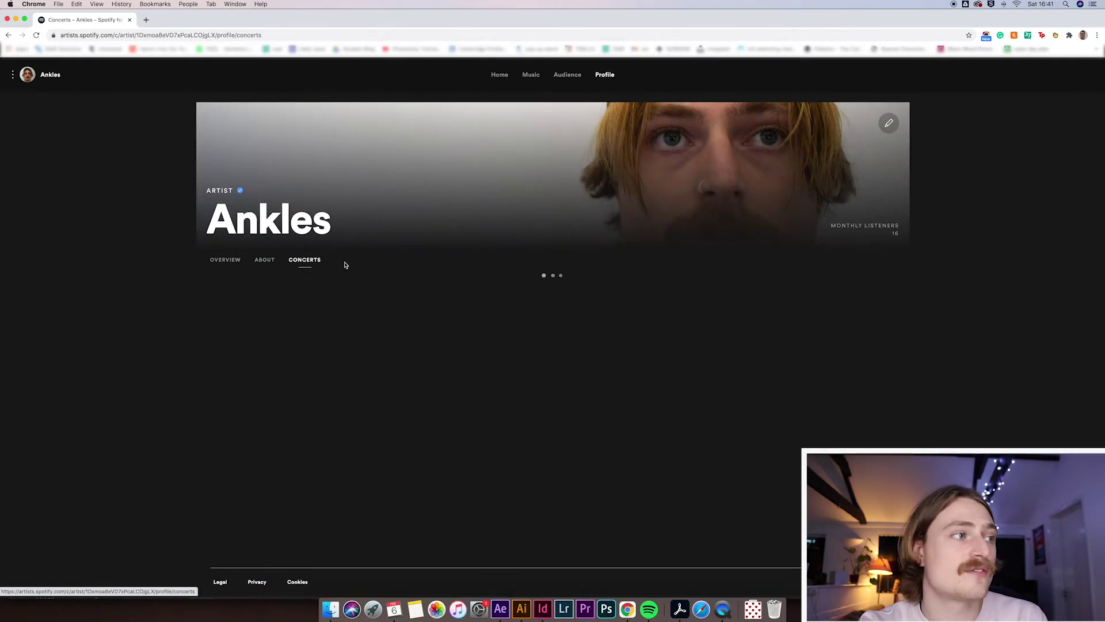
left_click(233, 262)
scroll(501, 343, "down", 3)
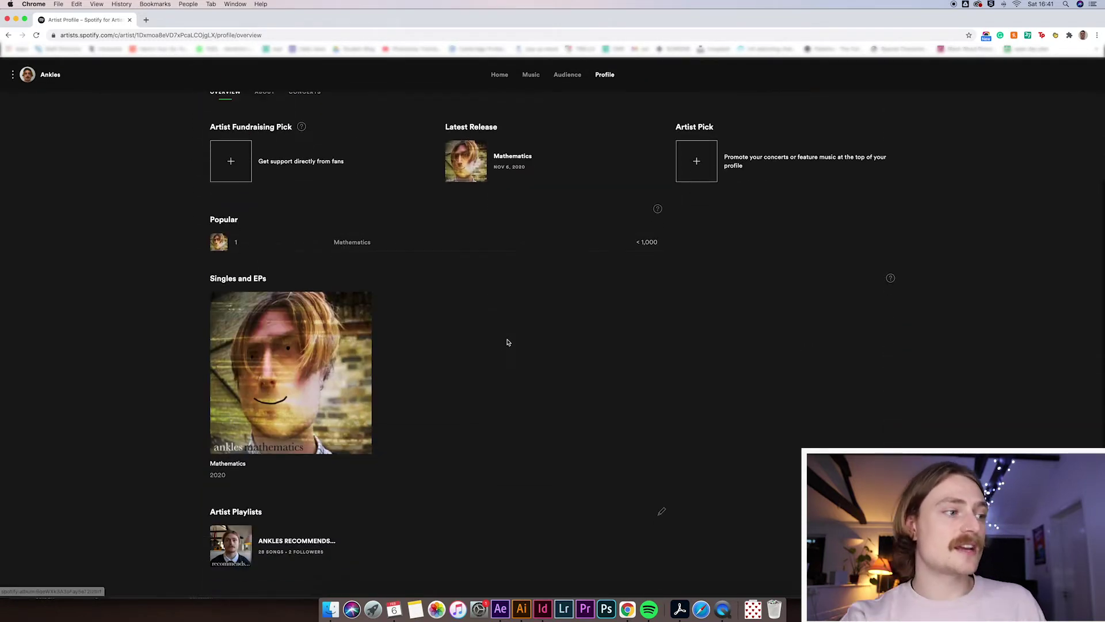
scroll(561, 362, "down", 1)
mouse_move(252, 293)
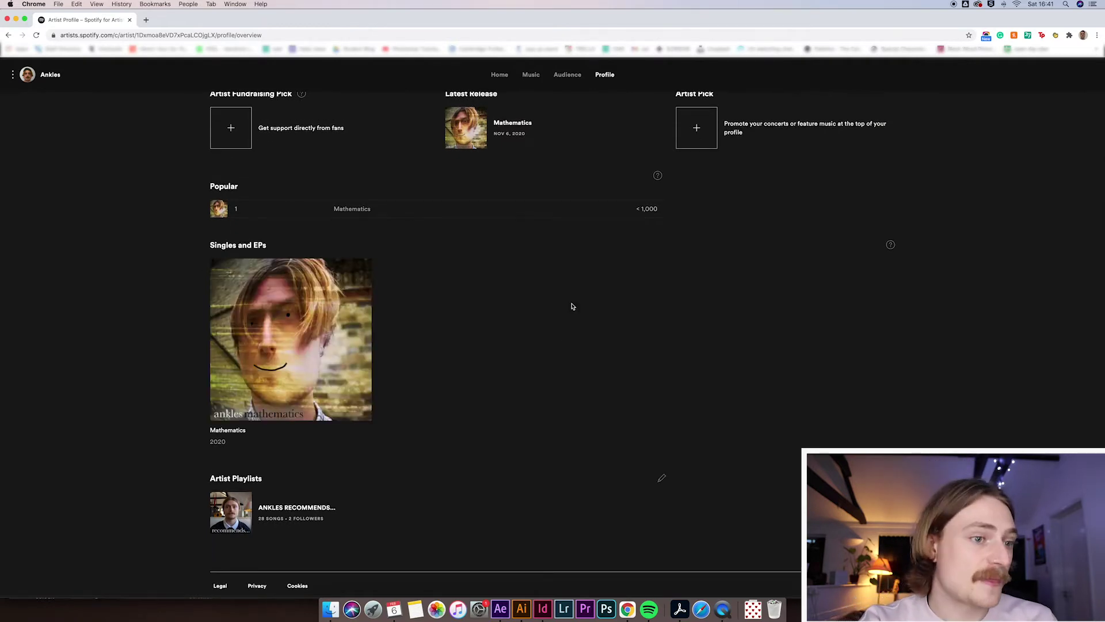
scroll(574, 310, "down", 1)
scroll(886, 374, "up", 5)
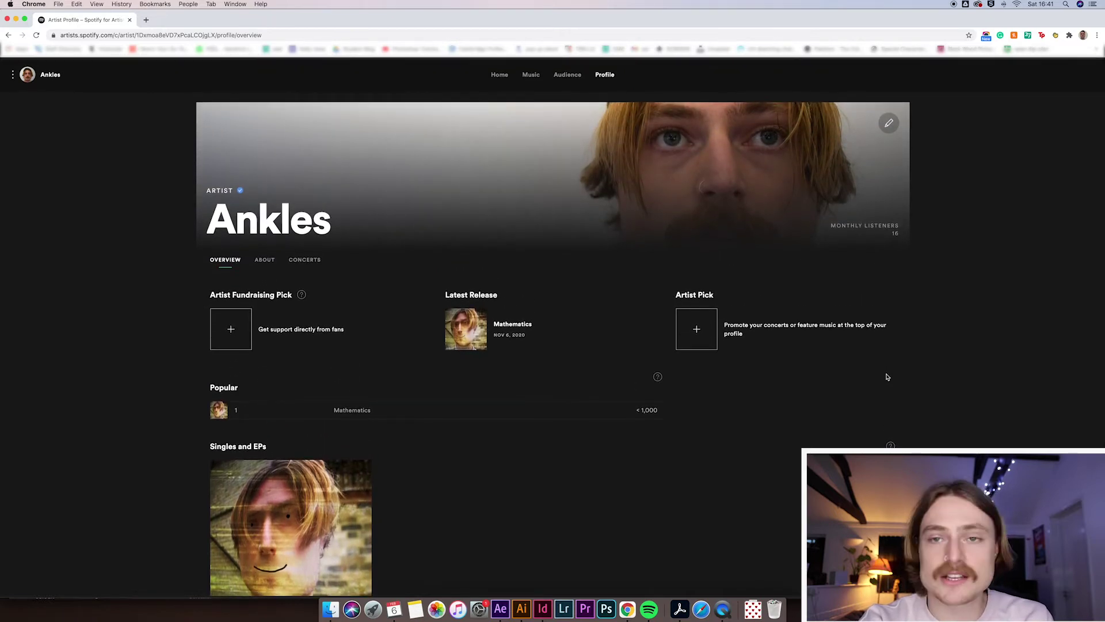
- Check Audience, then return to the Ankles Profile overview showing Mathematics as latest release
left_click(578, 76)
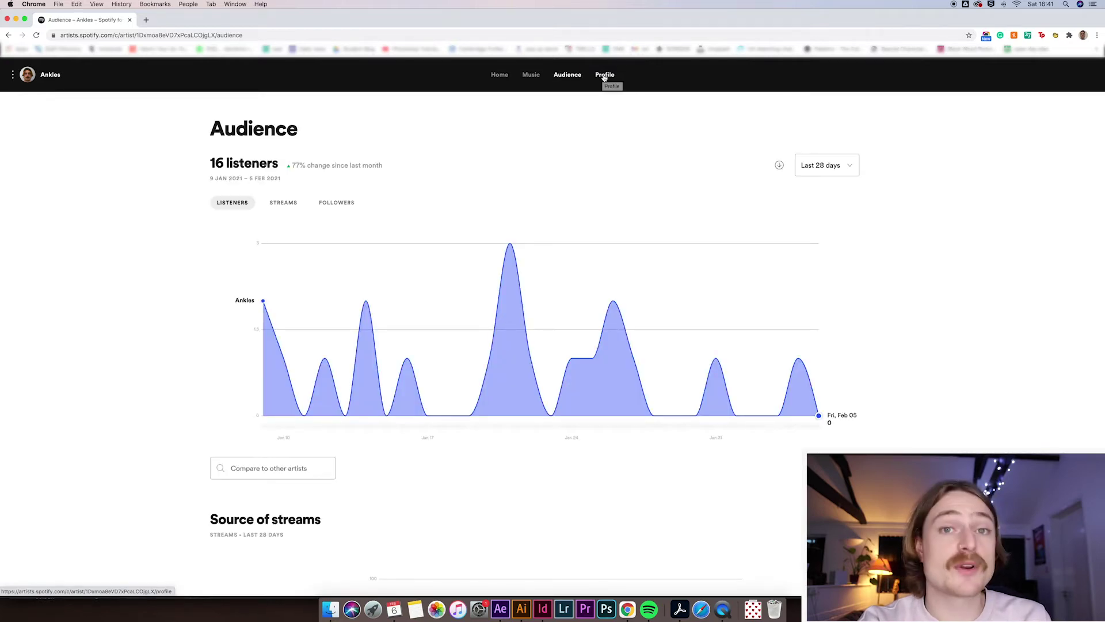
left_click(604, 76)
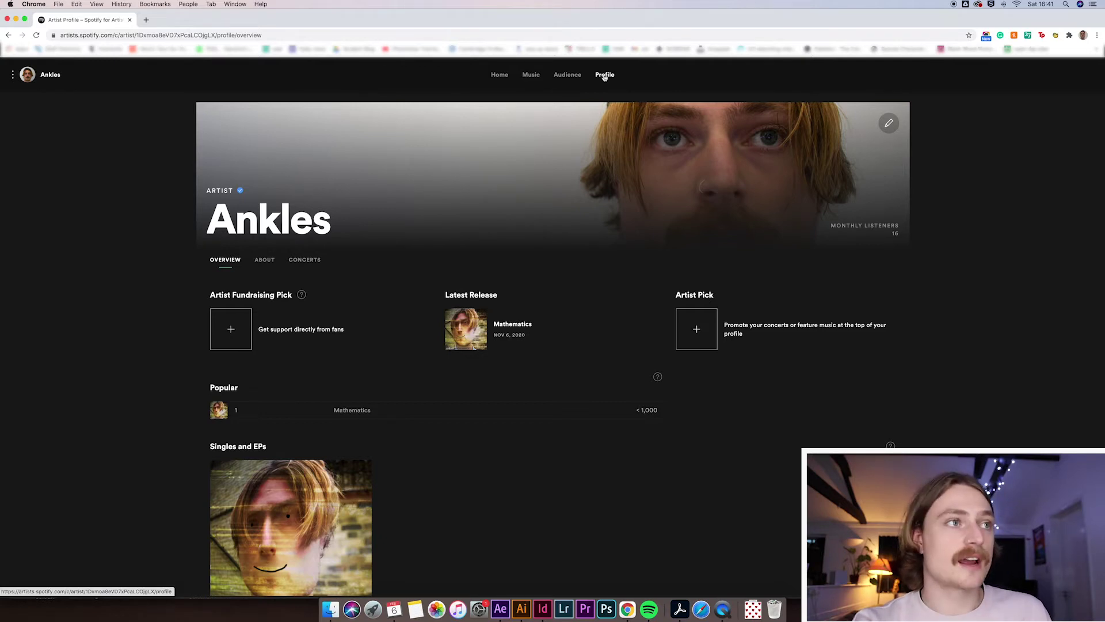
left_click(604, 77)
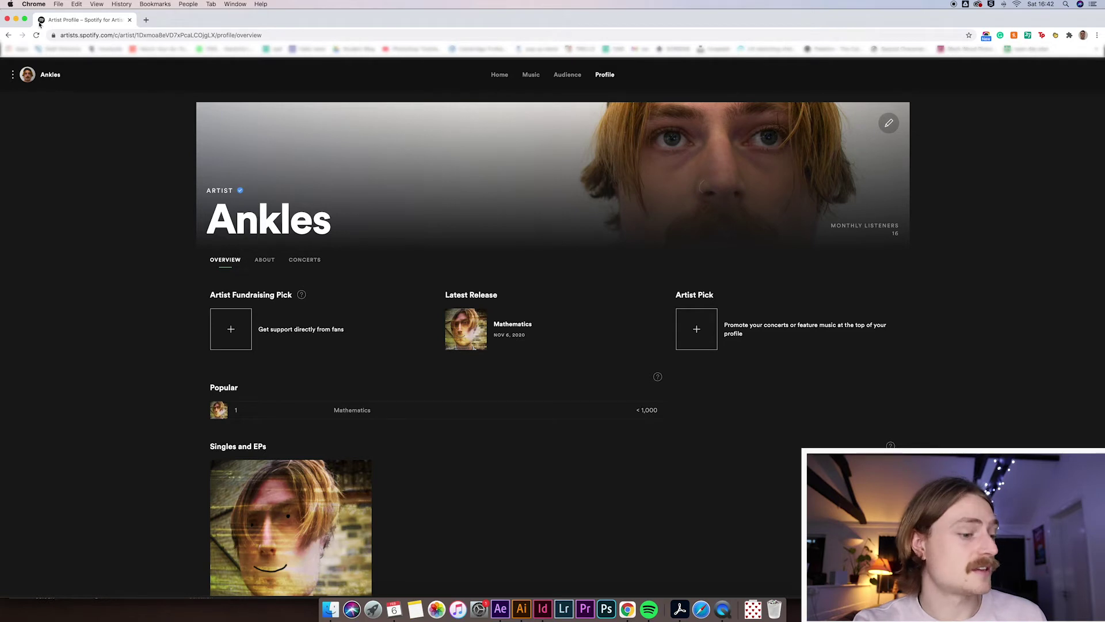
- In a new tab, go to the distrokid.com/dashboard suggestion after typing 'dist'
left_click(146, 19)
type("distr")
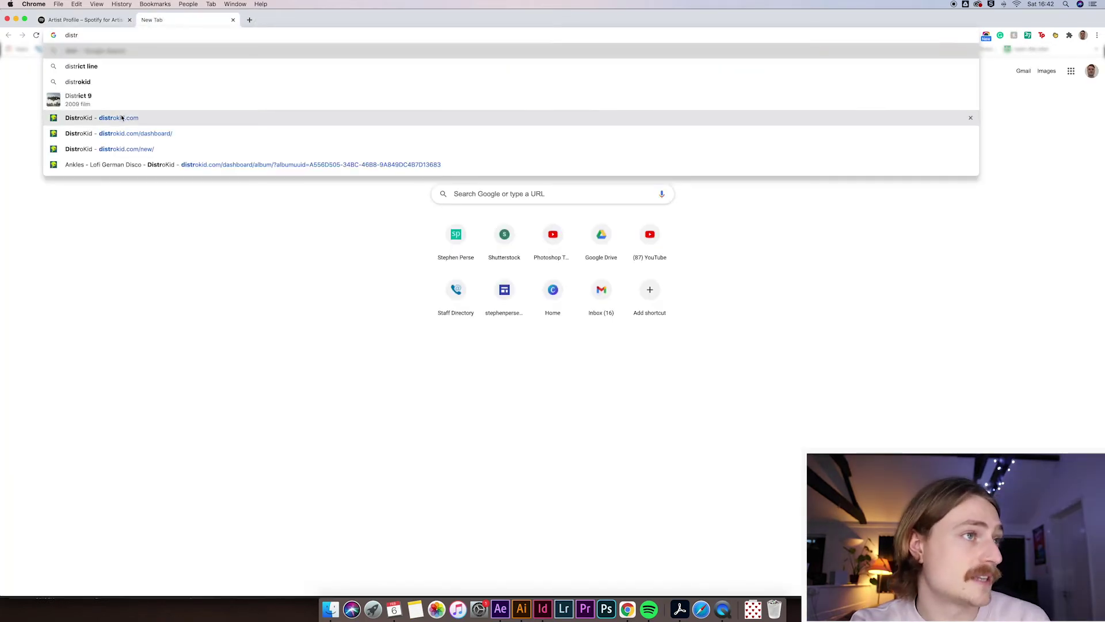
left_click(121, 116)
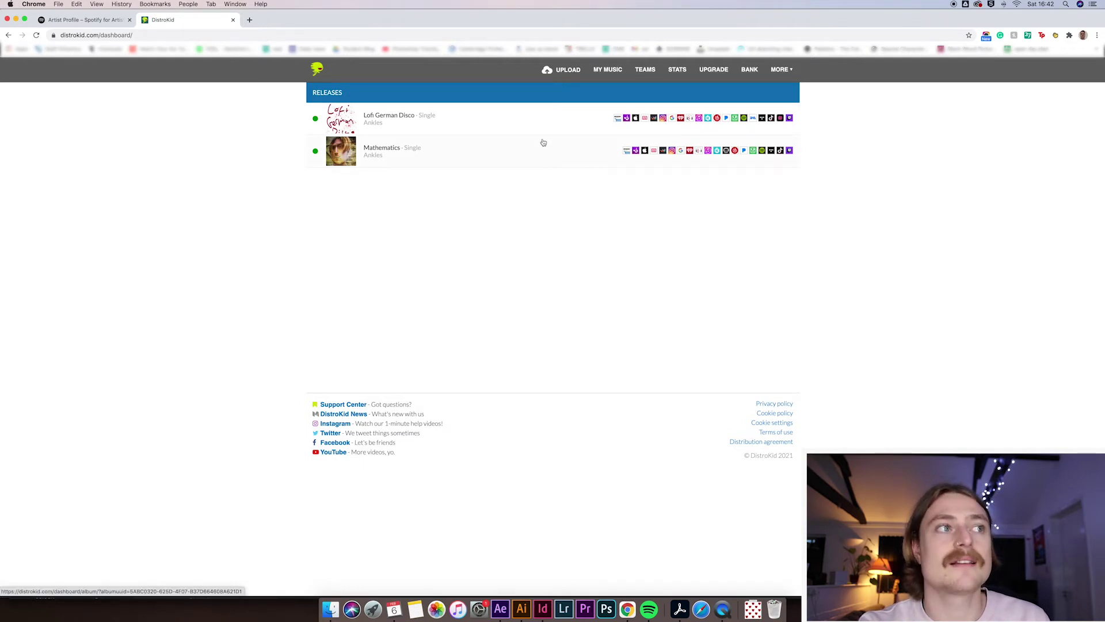
left_click(570, 71)
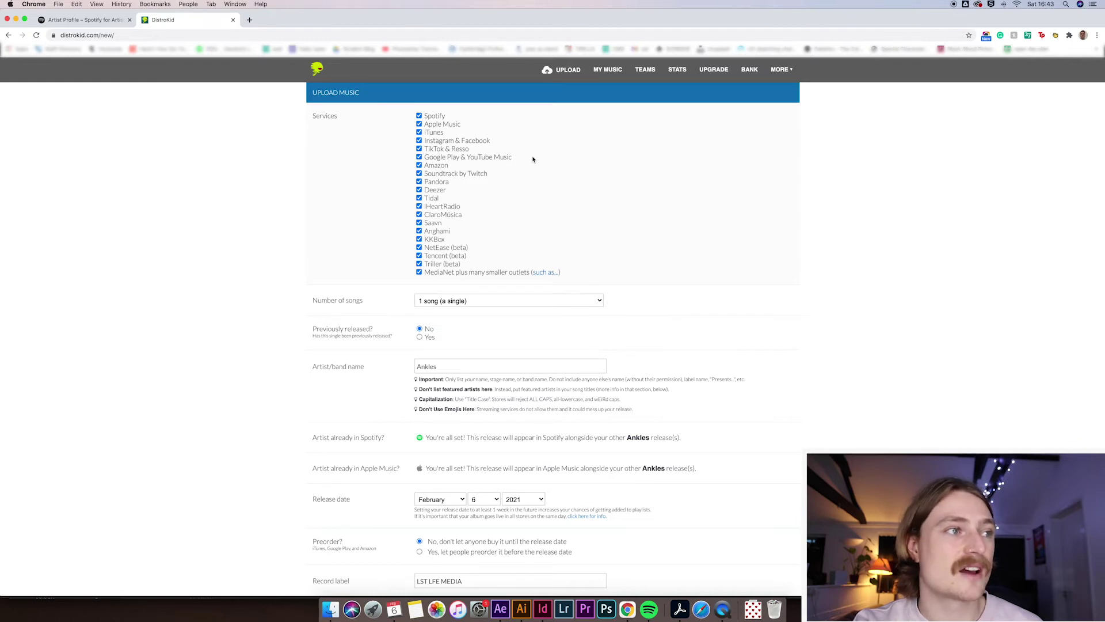
scroll(534, 159, "down", 1)
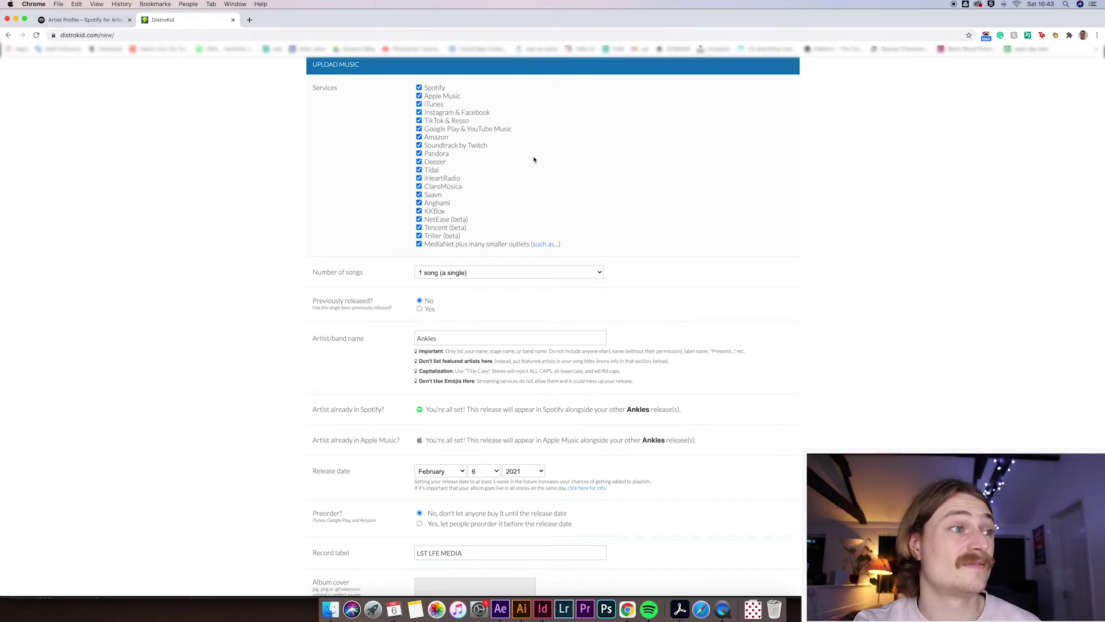
scroll(599, 169, "down", 1)
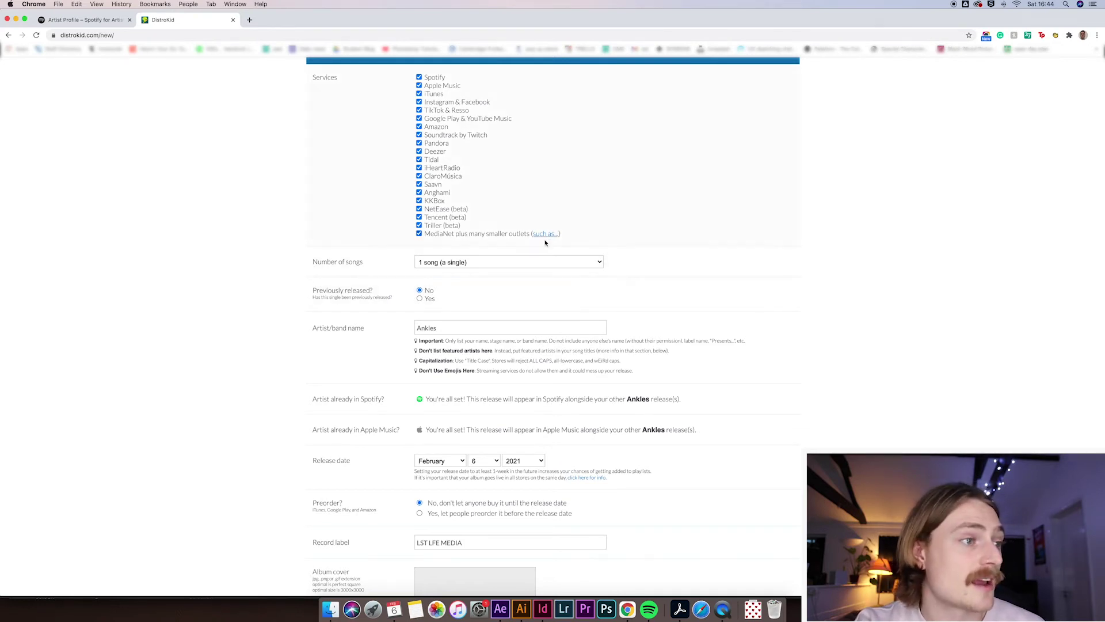
left_click(572, 263)
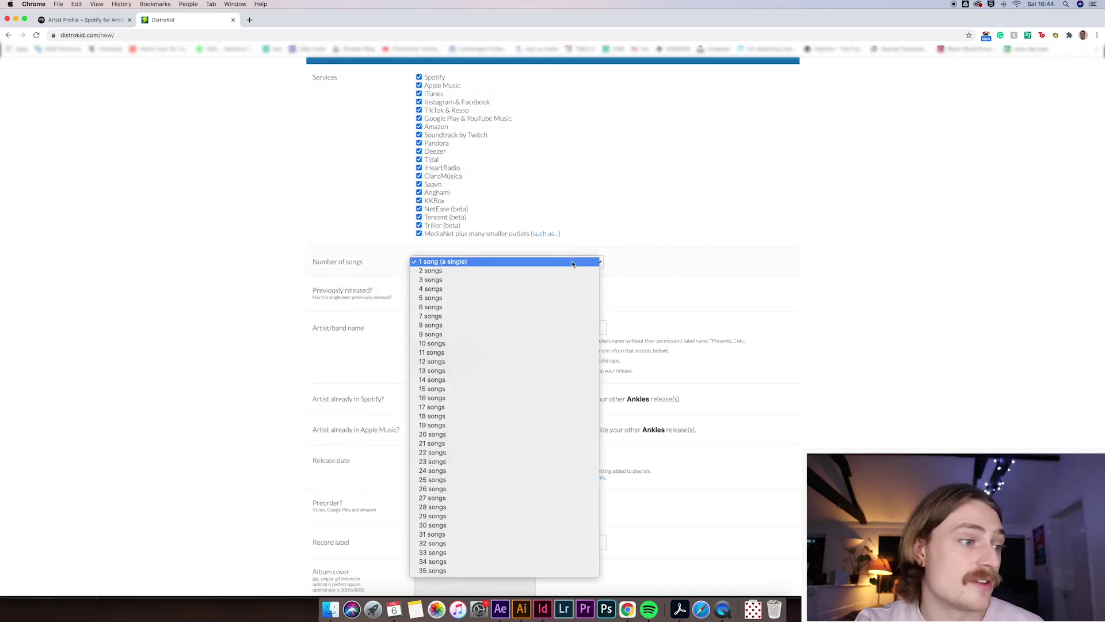
left_click(807, 292)
scroll(823, 330, "down", 5)
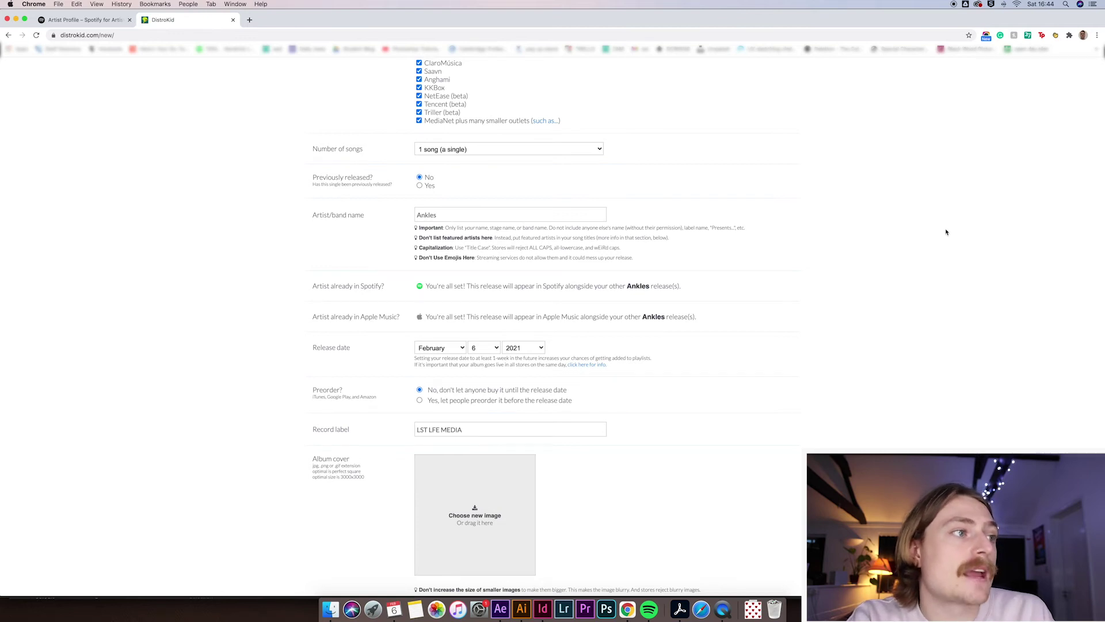
scroll(900, 210, "down", 2)
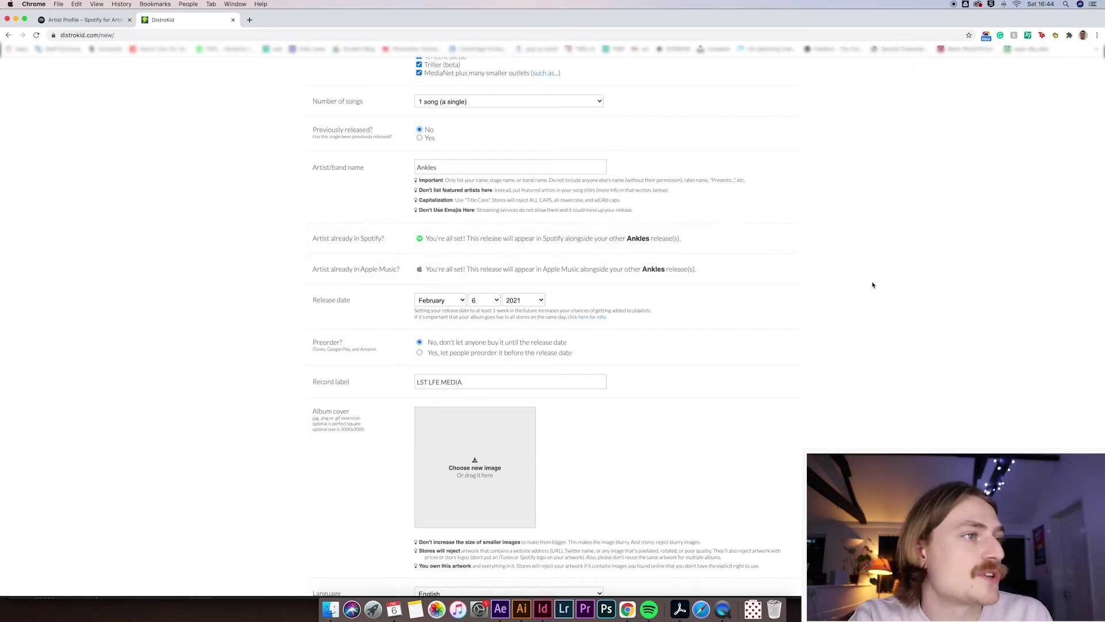
scroll(861, 284, "down", 2)
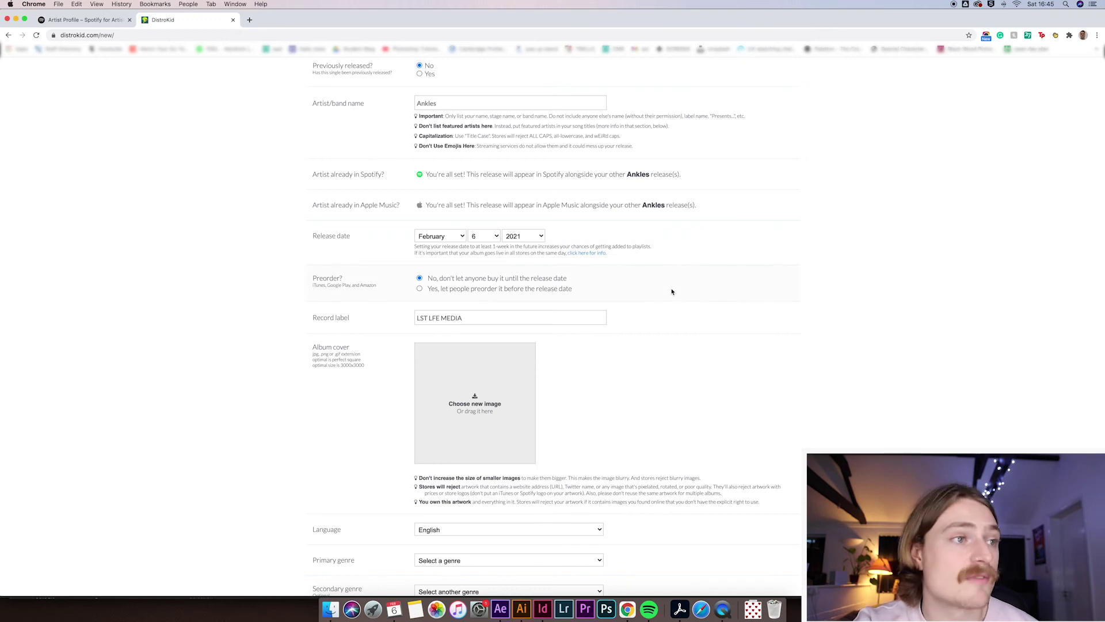
scroll(671, 292, "down", 2)
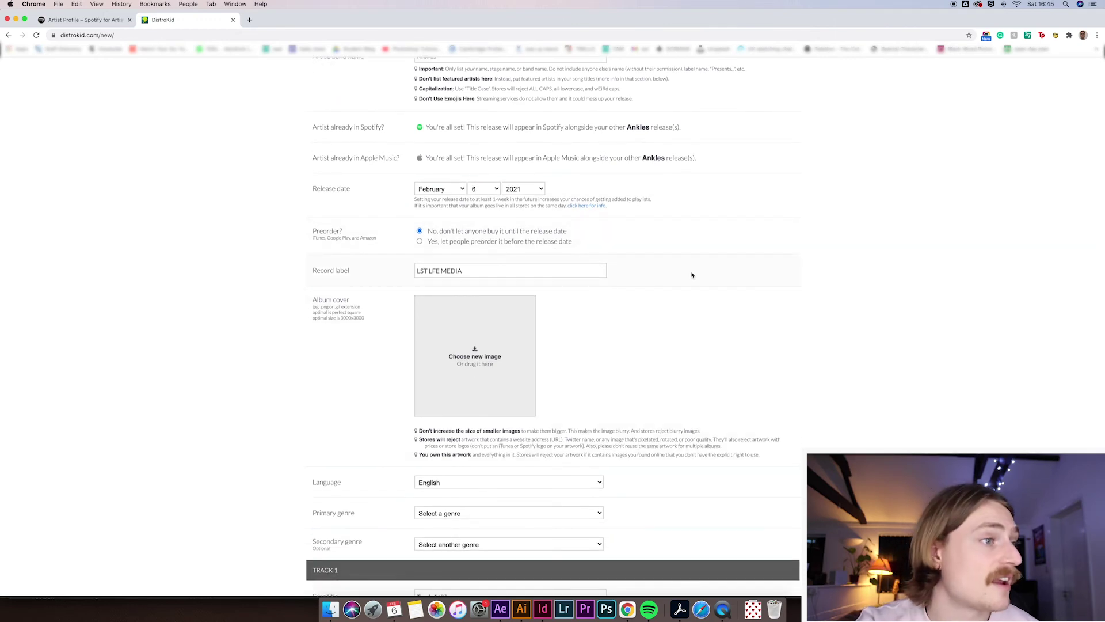
scroll(692, 275, "down", 4)
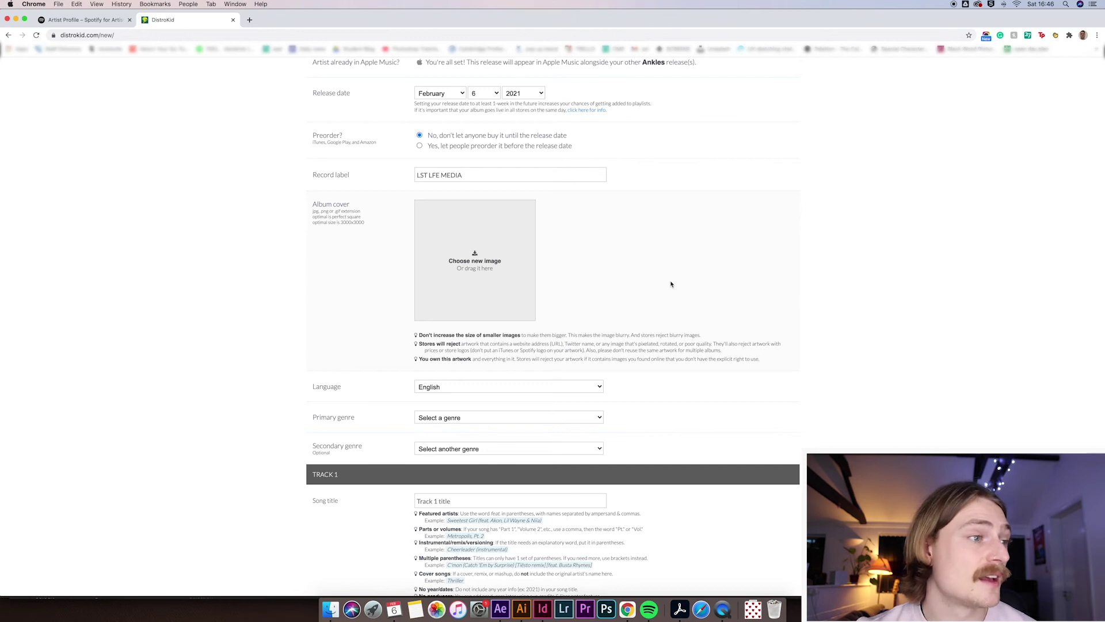
- Scroll down through the Track 1 fields to reach the Track Price dropdown
scroll(670, 284, "down", 5)
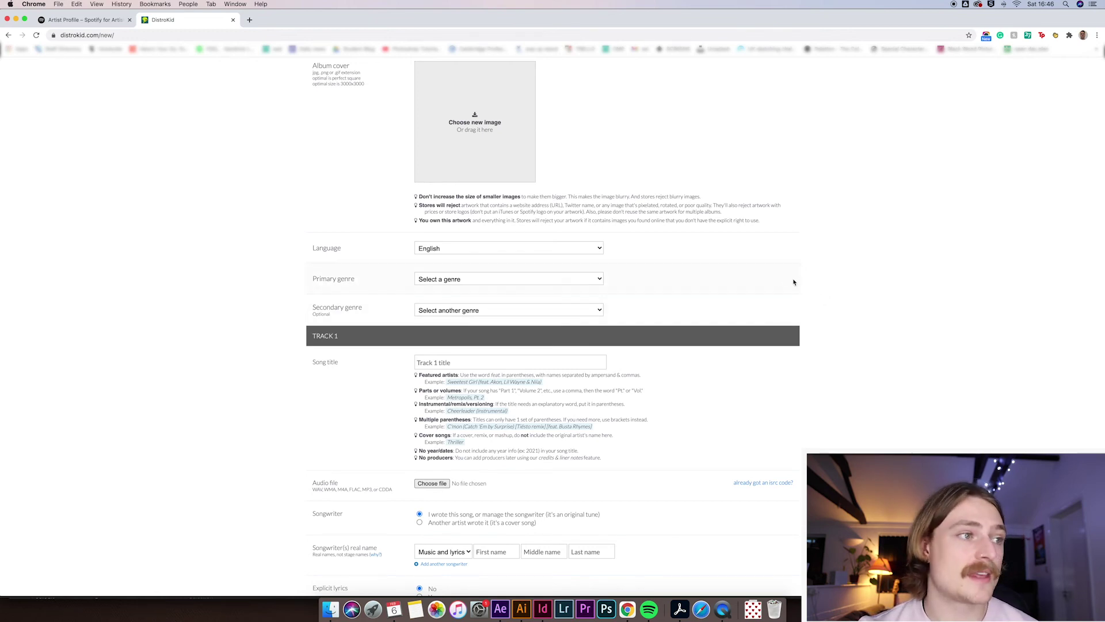
scroll(836, 347, "down", 4)
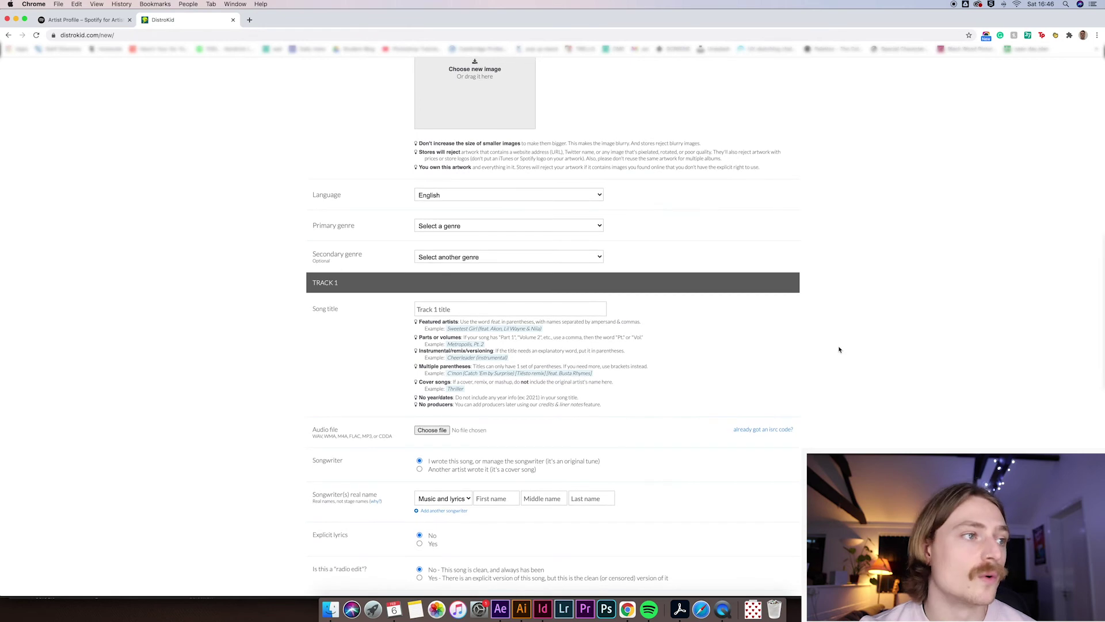
scroll(840, 349, "down", 1)
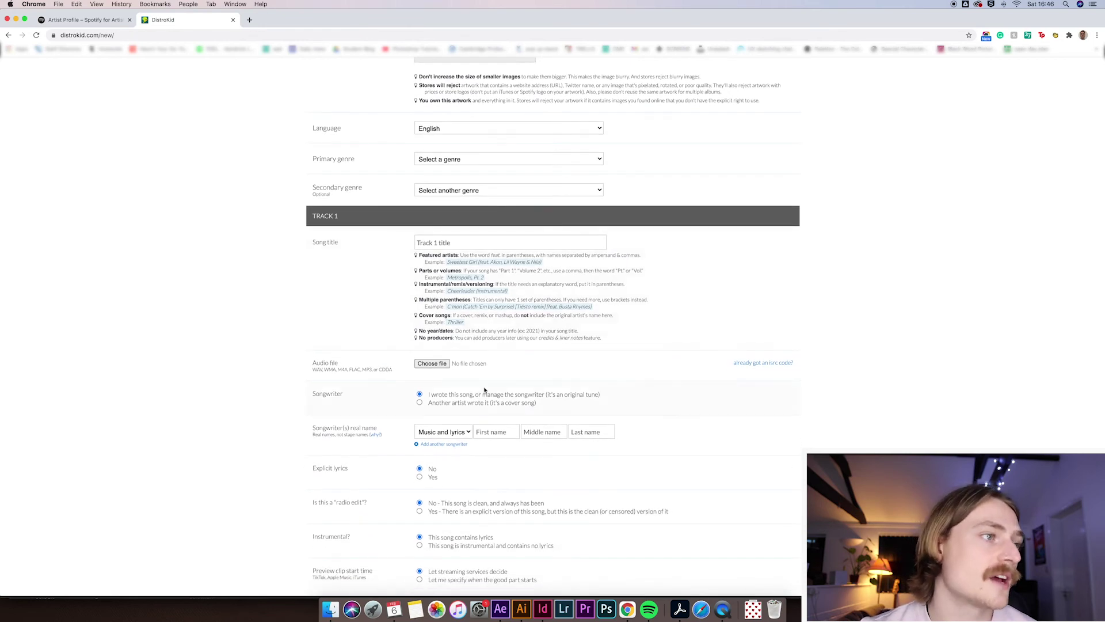
scroll(653, 292, "down", 2)
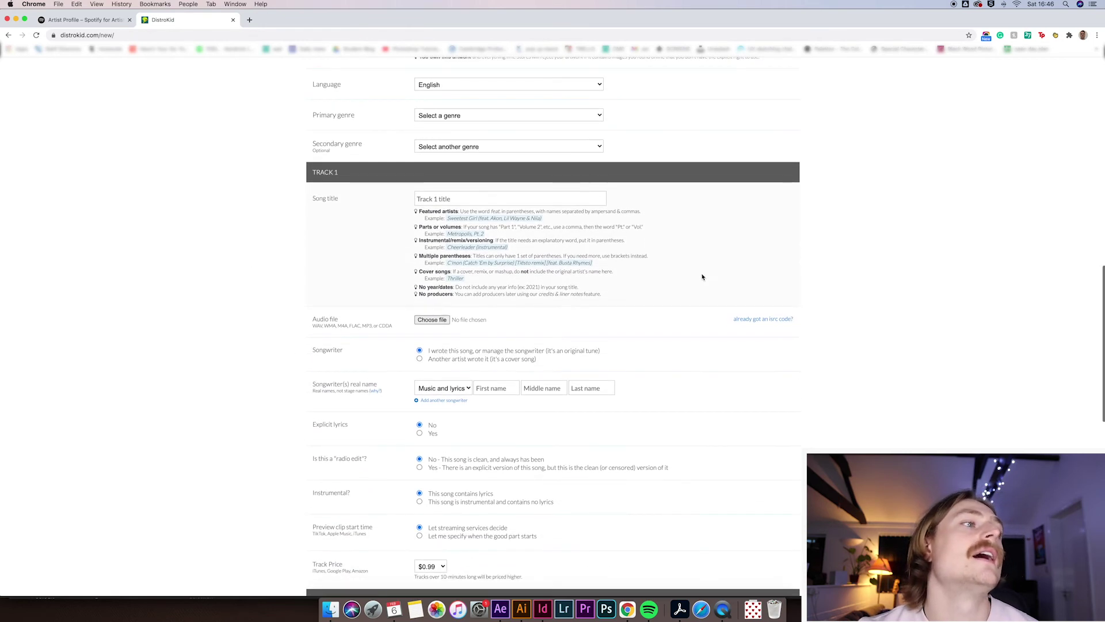
scroll(737, 265, "down", 1)
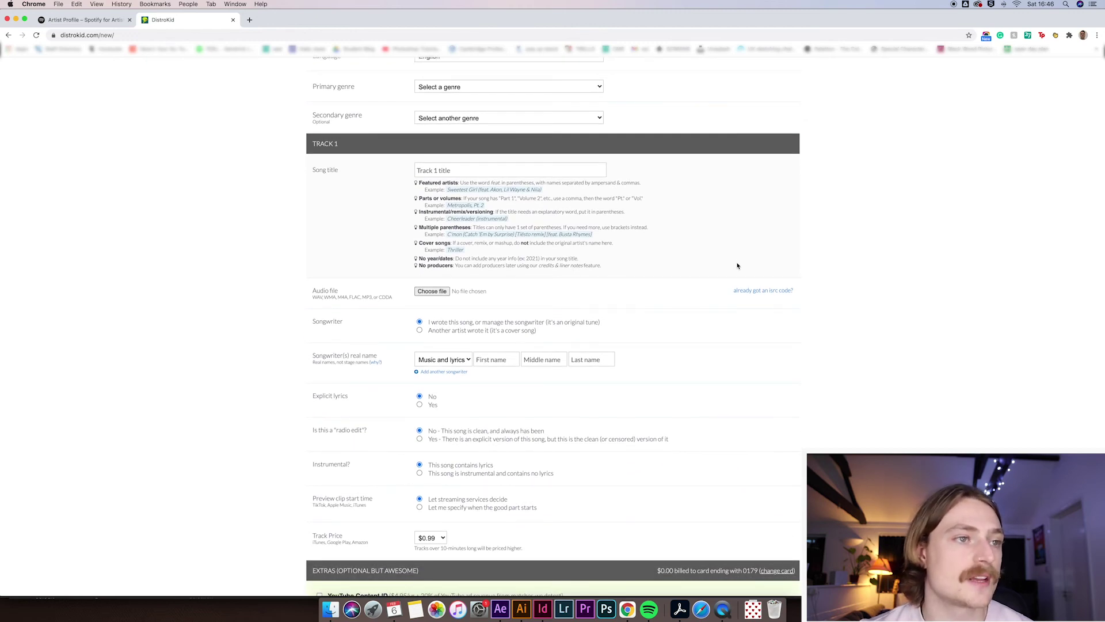
scroll(737, 265, "down", 2)
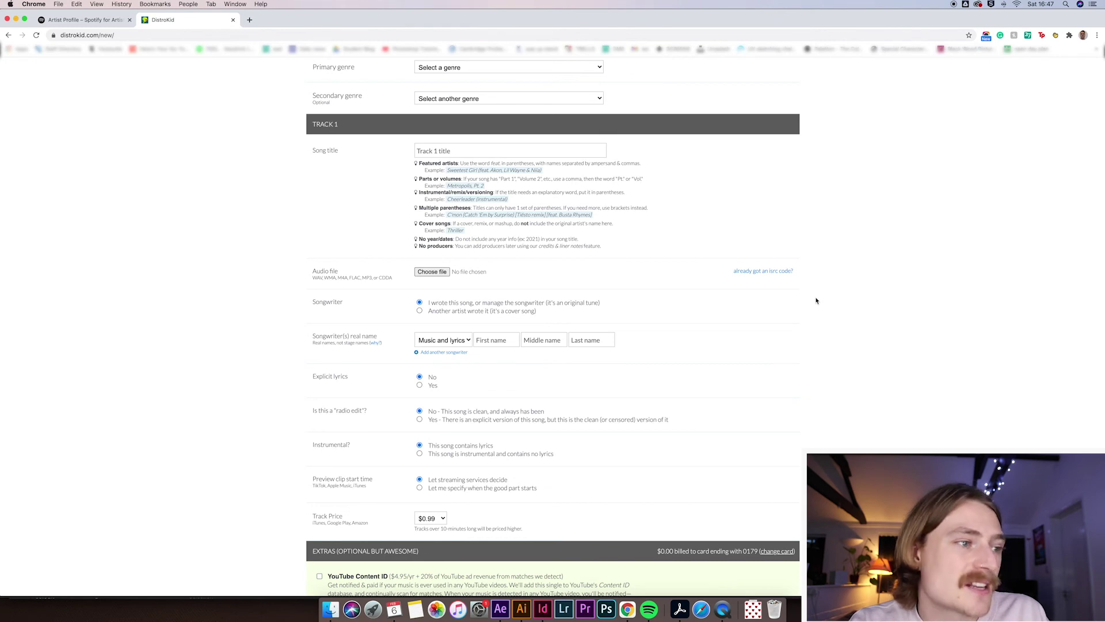
scroll(735, 355, "down", 2)
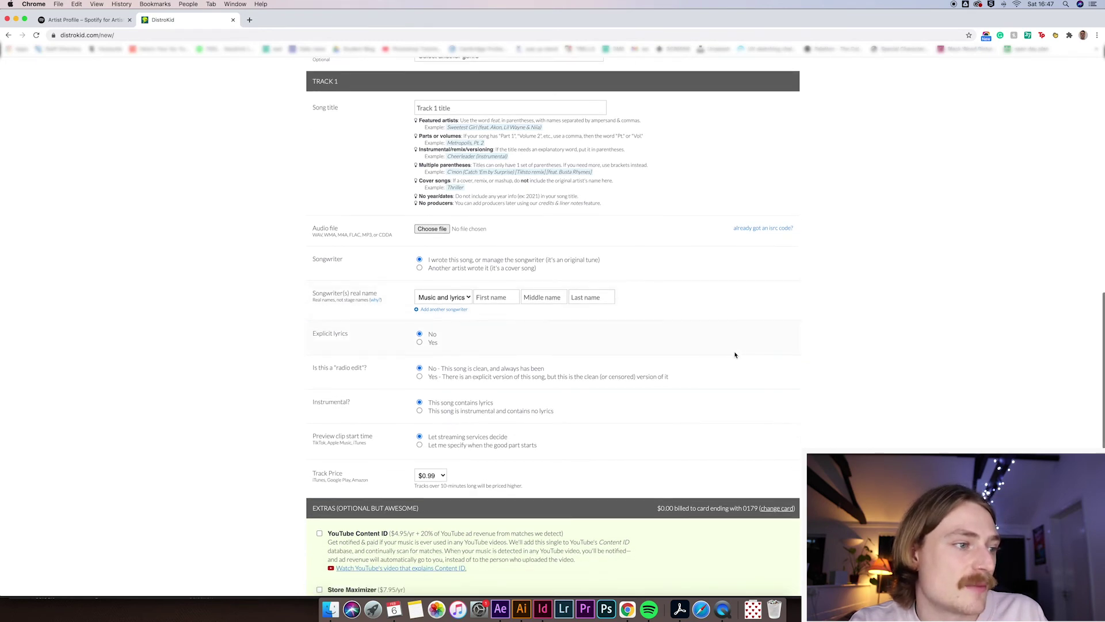
scroll(567, 365, "down", 2)
- Set the Track 1 price to $0.69, then review Extras and the mandatory checkboxes
left_click(443, 419)
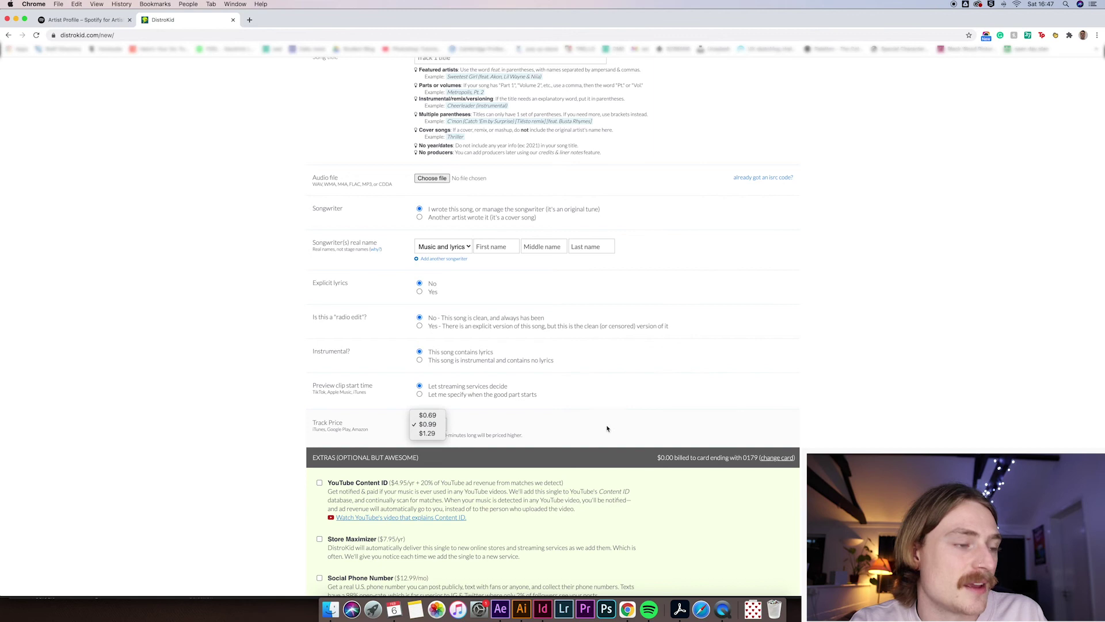
left_click(744, 418)
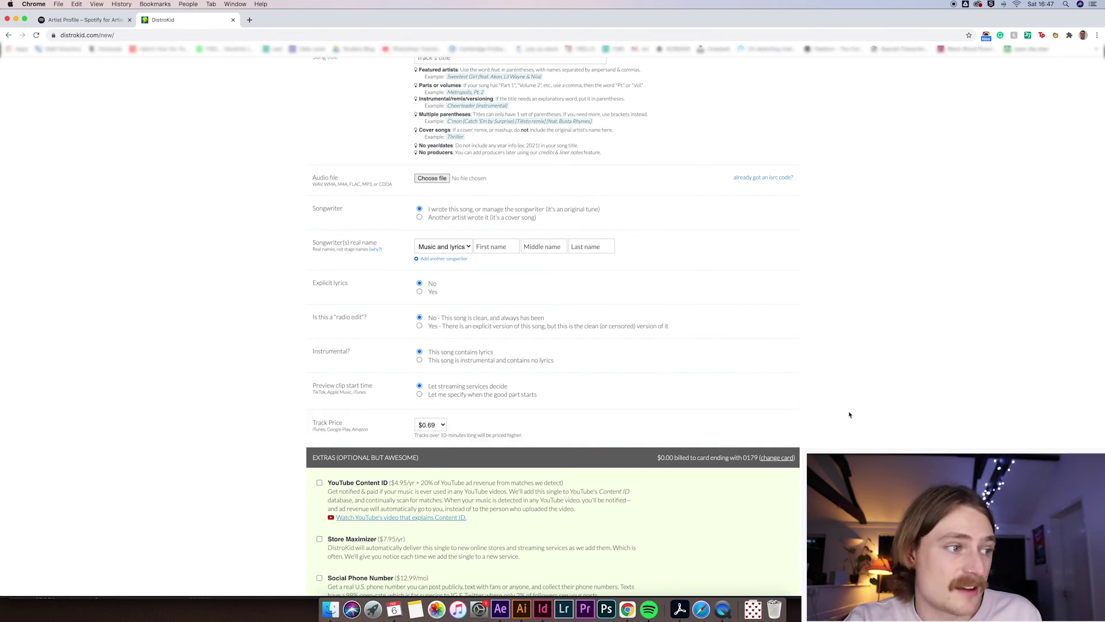
scroll(849, 414, "down", 3)
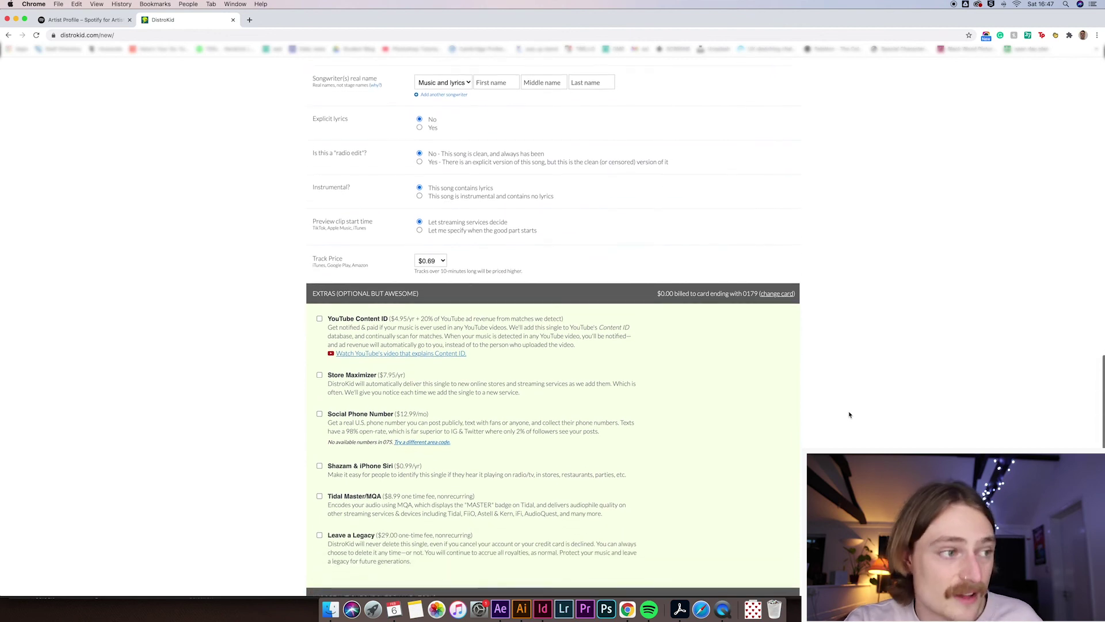
scroll(849, 415, "down", 3)
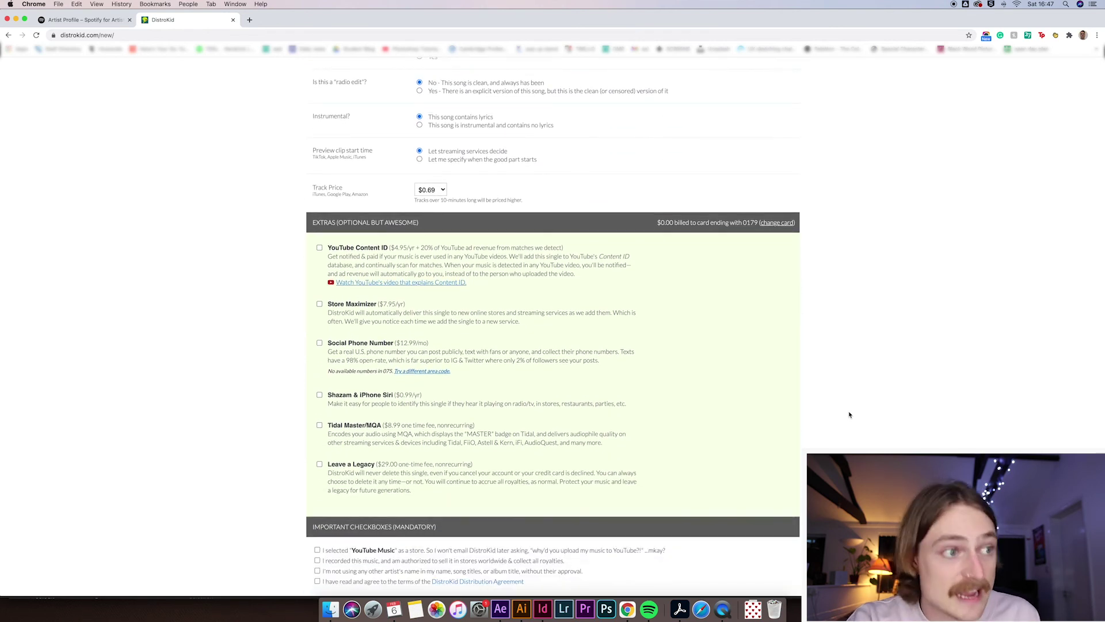
scroll(849, 414, "down", 4)
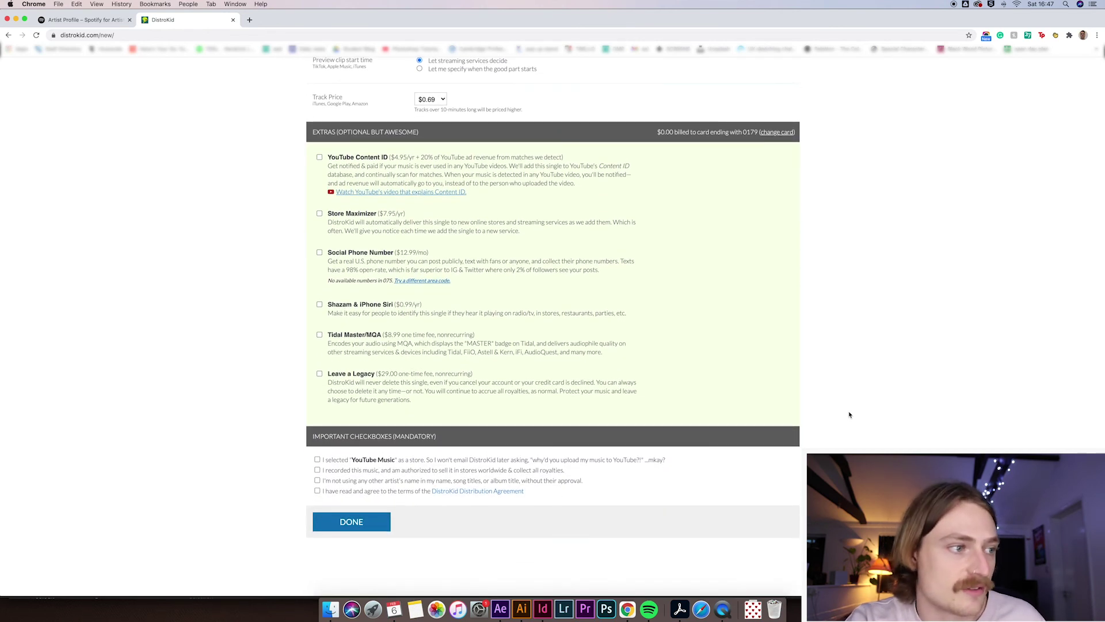
scroll(849, 414, "up", 2)
scroll(849, 414, "up", 10)
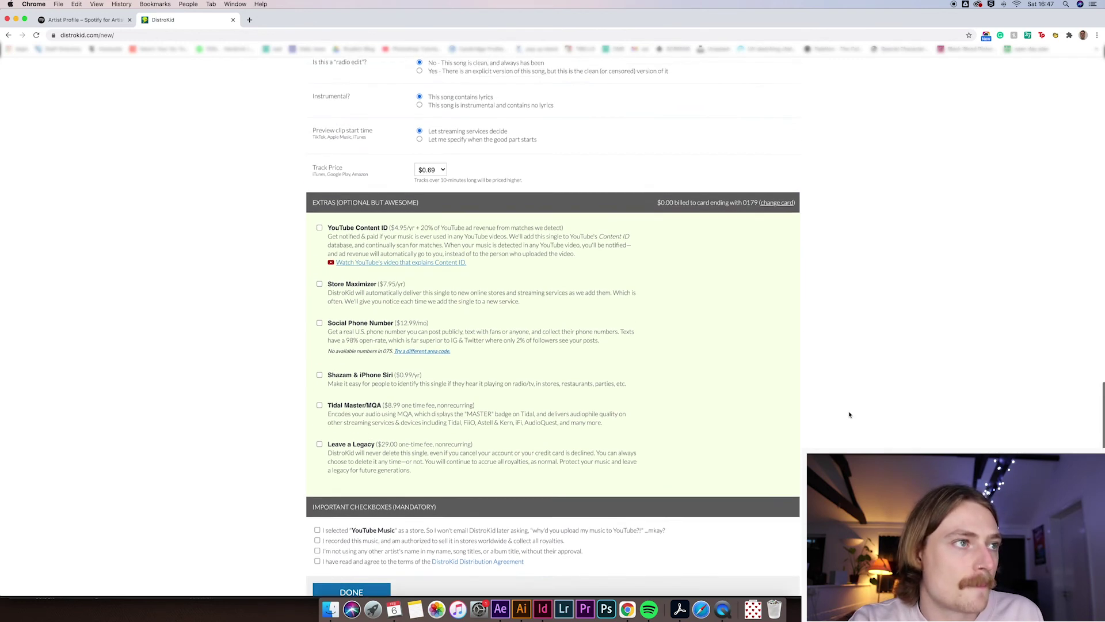
scroll(849, 414, "up", 8)
scroll(849, 415, "down", 20)
scroll(849, 414, "down", 5)
scroll(849, 414, "up", 20)
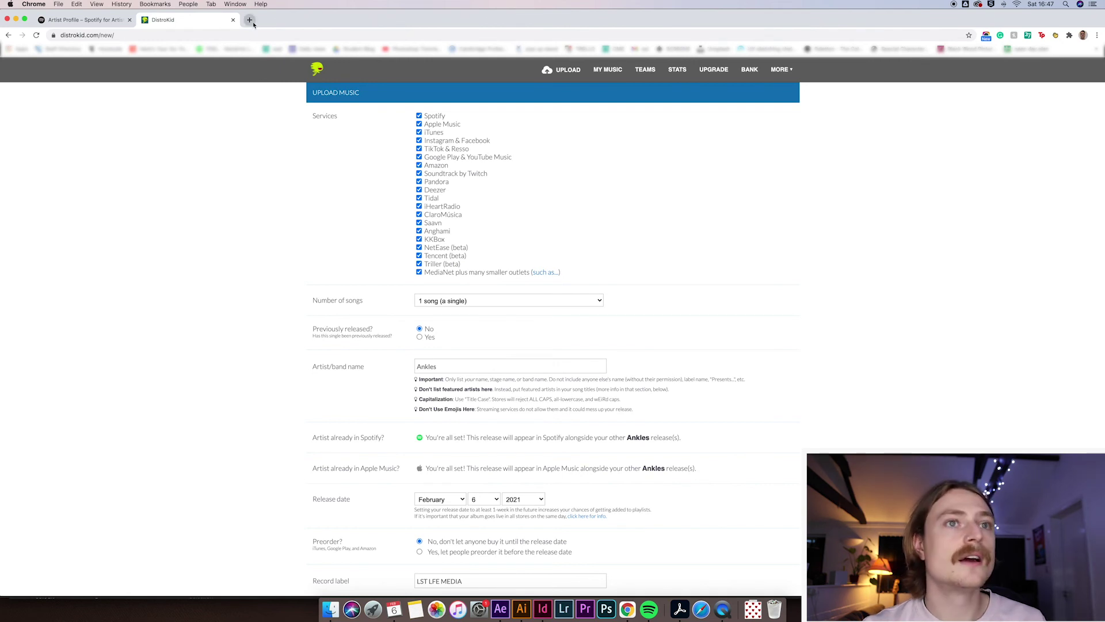
- Log out of Spotify for Artists, then choose GET ACCESS as 'Artist or manager'
left_click(86, 19)
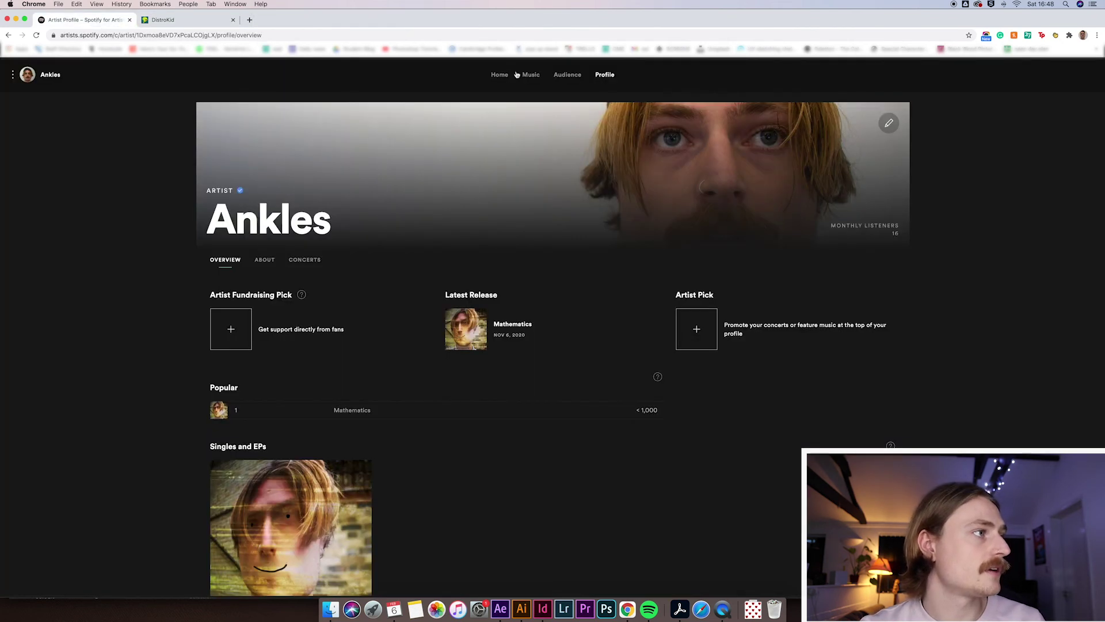
left_click(51, 76)
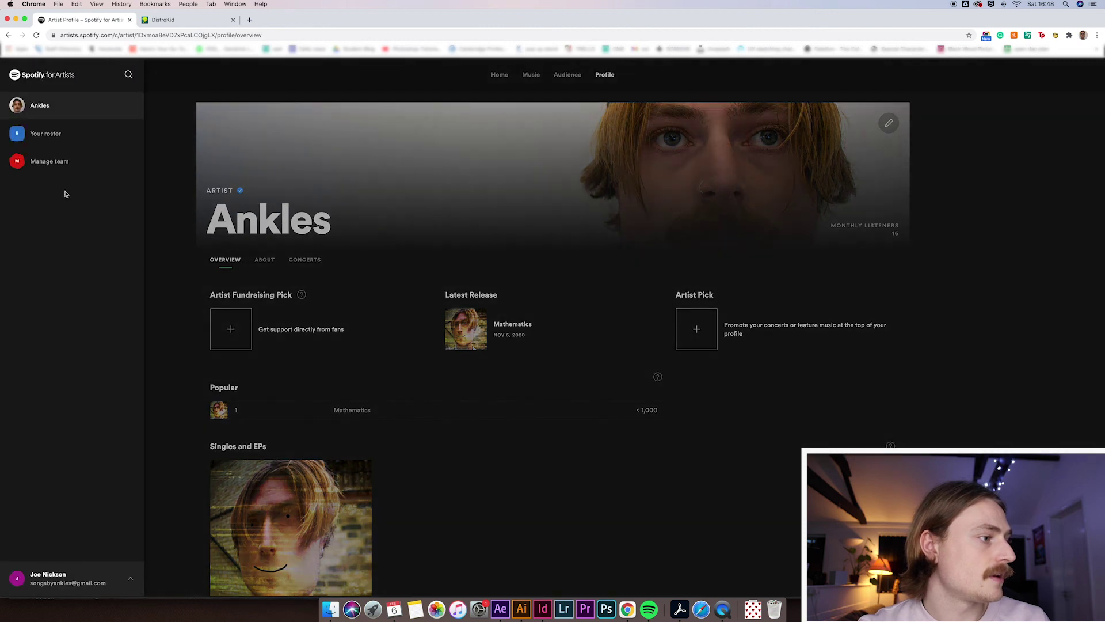
left_click(129, 578)
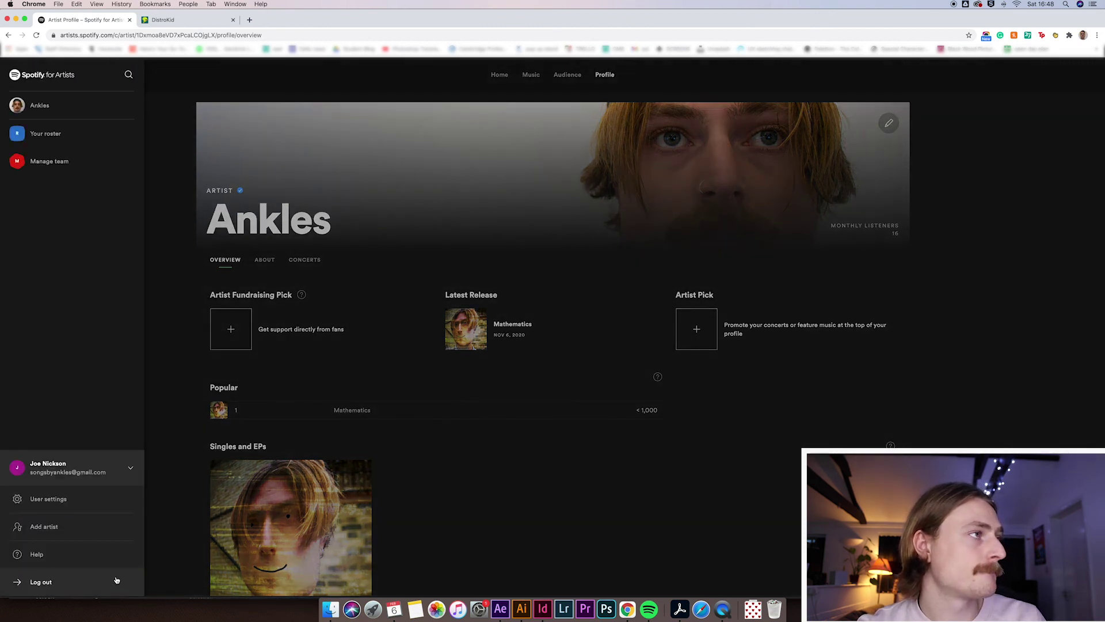
left_click(130, 578)
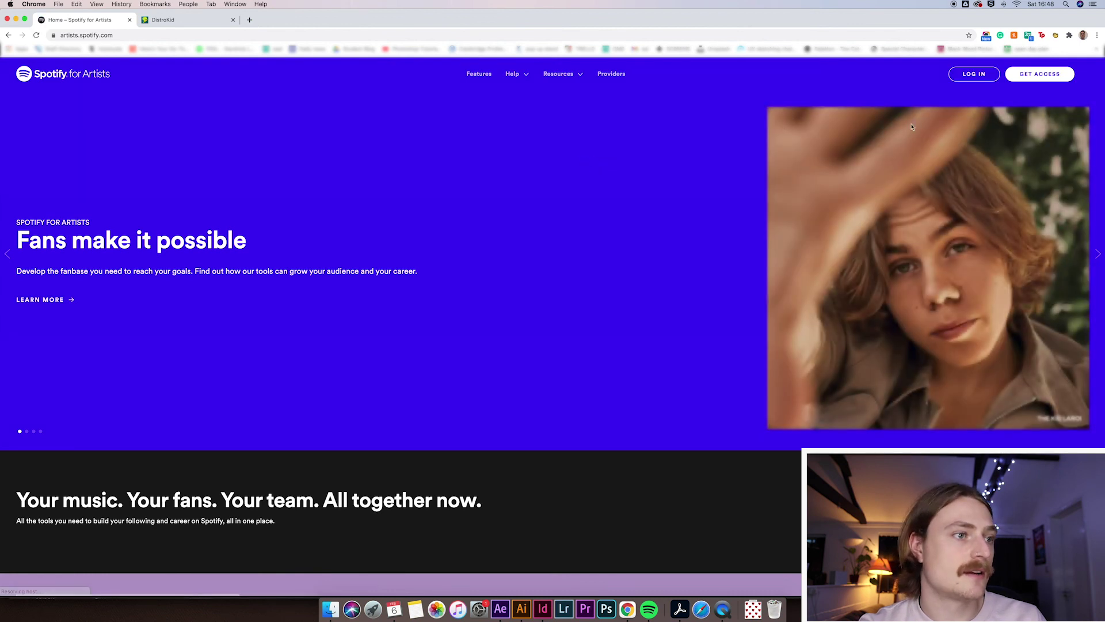
left_click(1047, 74)
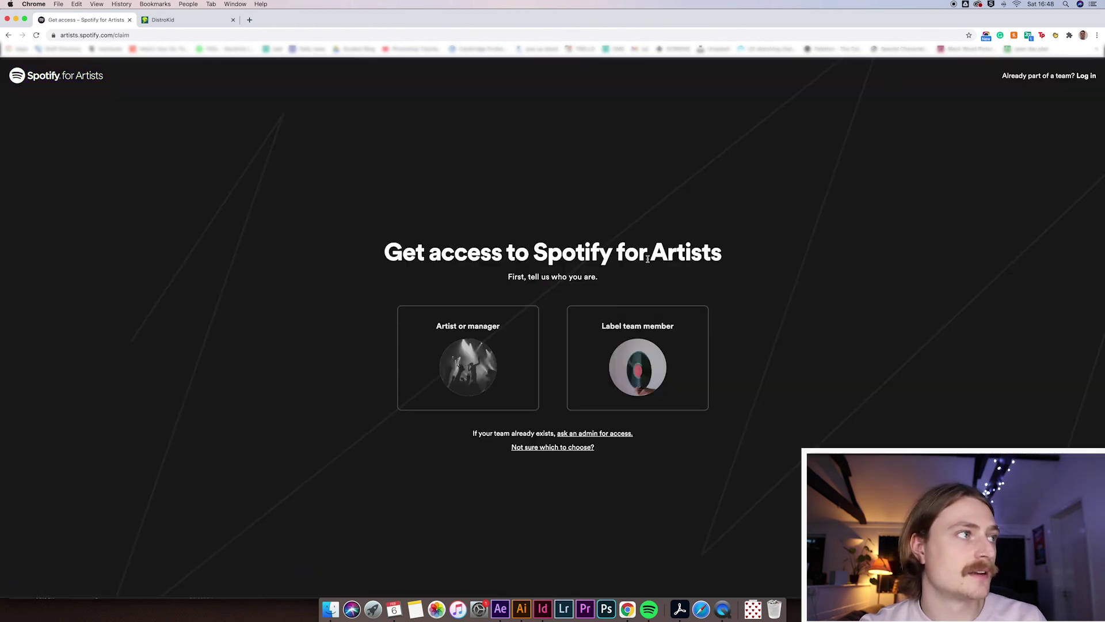
left_click(480, 364)
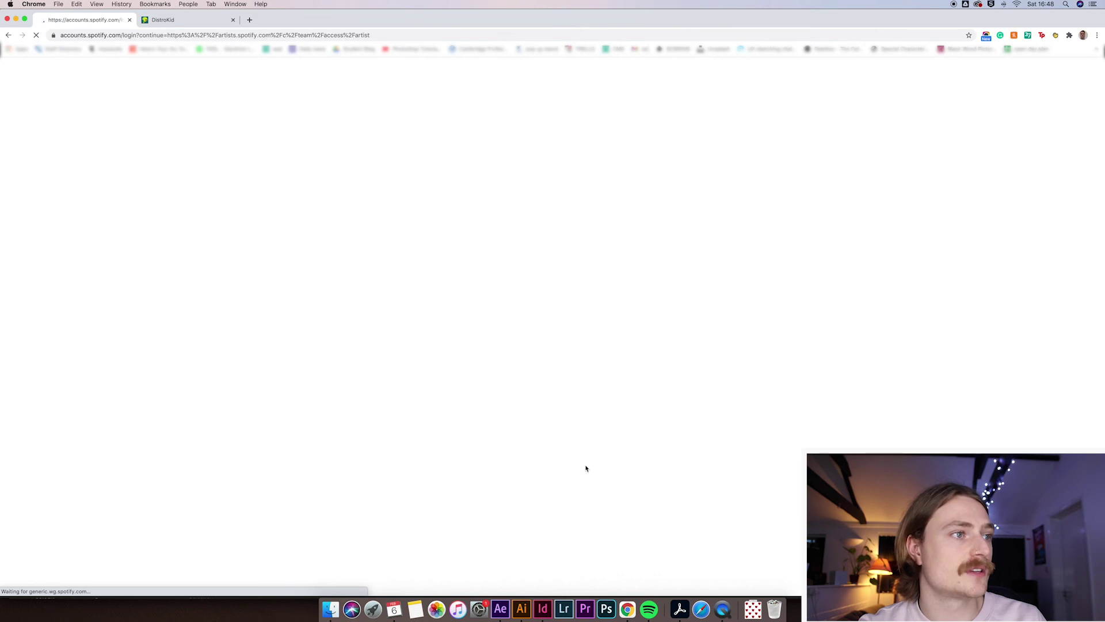